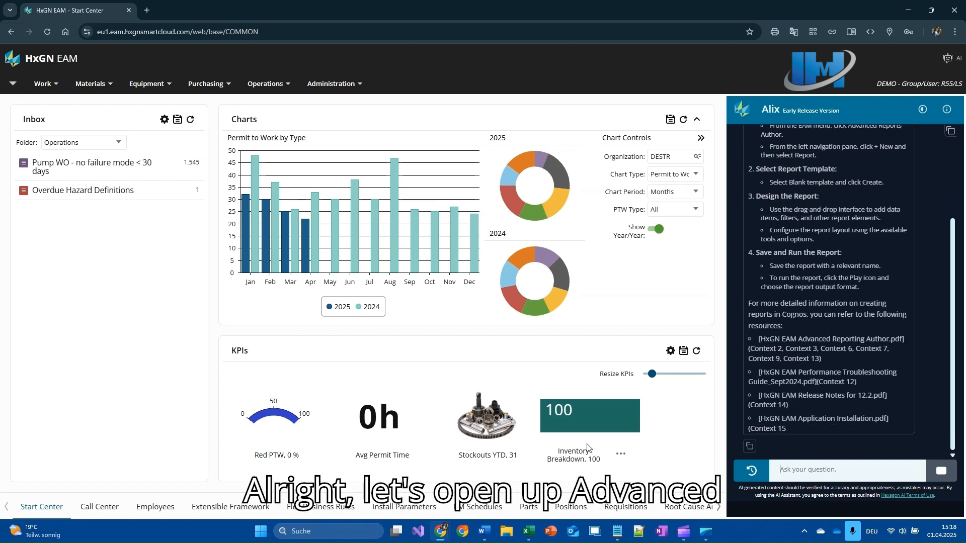
Open Advanced Reports Author from the EAM start center and maximize its window.
{"action": "left_click", "coordinate": [331, 83]}
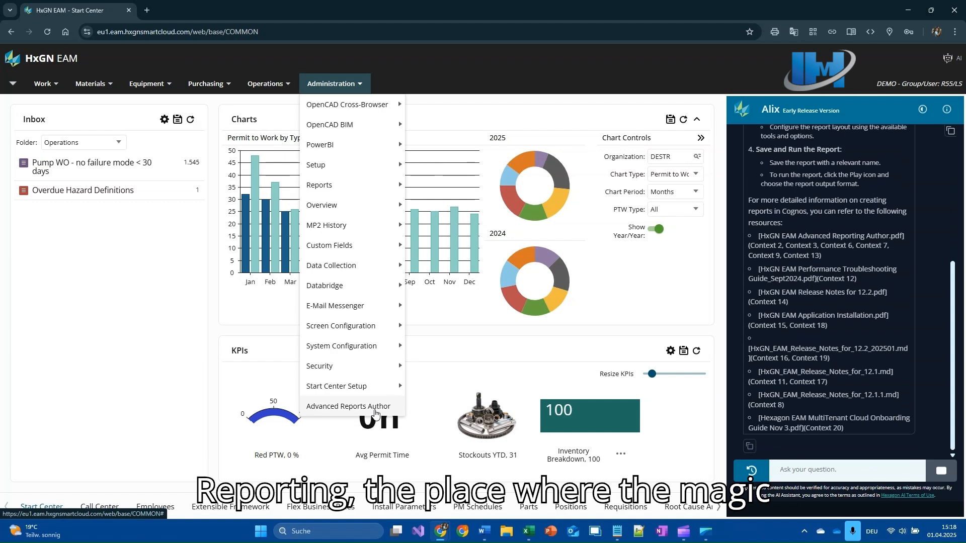
{"action": "left_click", "coordinate": [349, 407]}
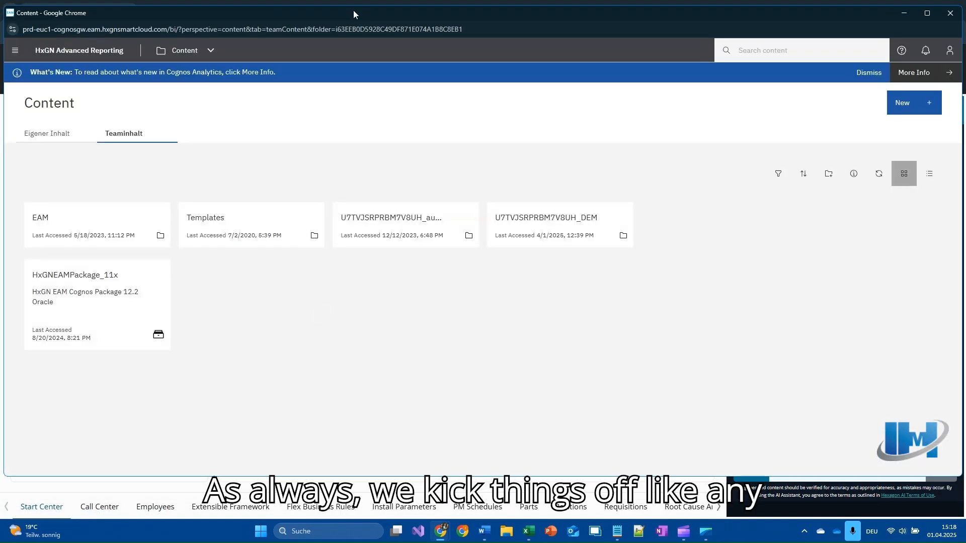
{"action": "double_click", "coordinate": [353, 10]}
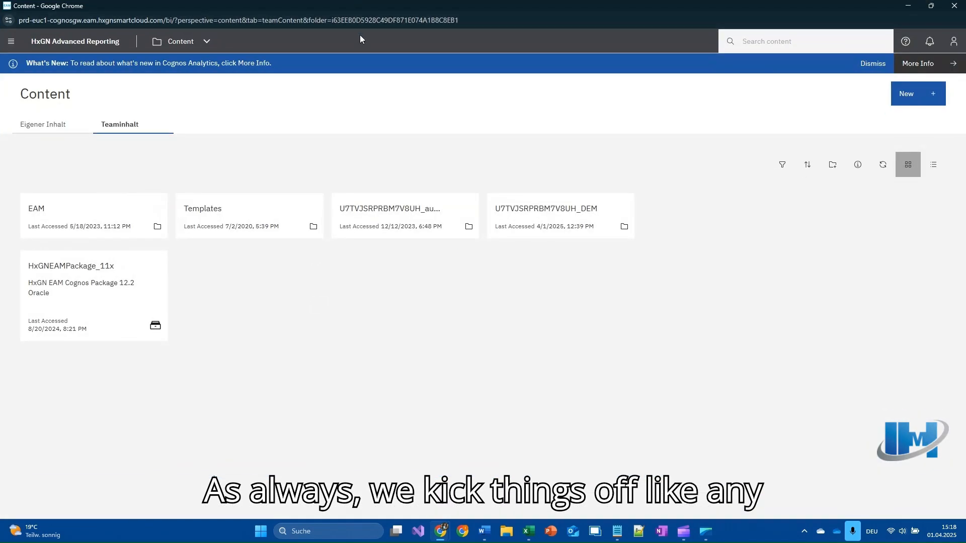
Create a new report based on the Blank template.
{"action": "left_click", "coordinate": [11, 42]}
{"action": "left_click", "coordinate": [43, 91]}
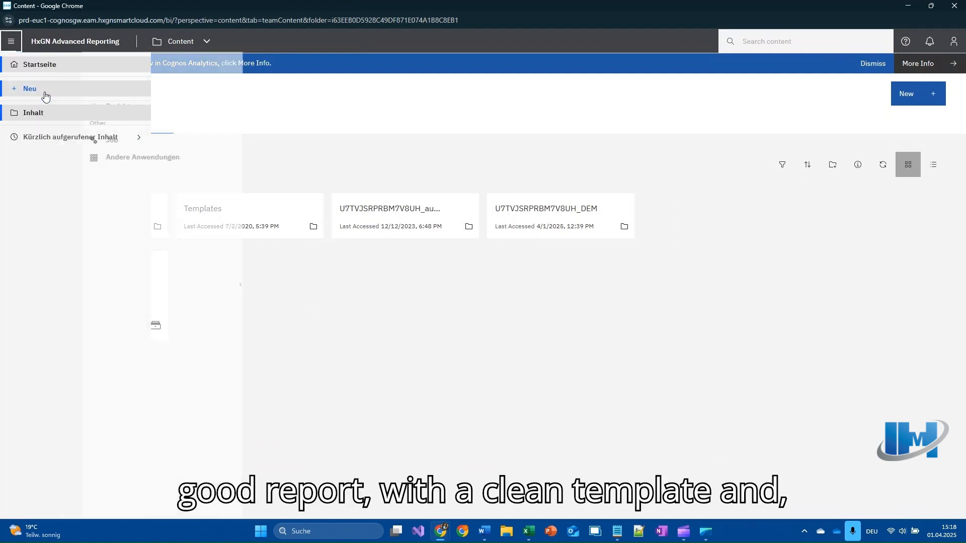
{"action": "left_click", "coordinate": [183, 107]}
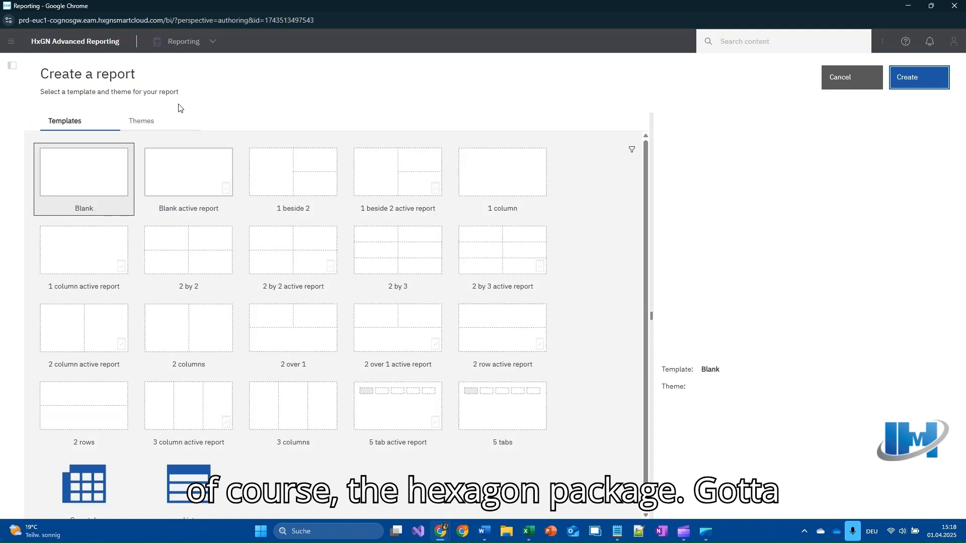
{"action": "key", "text": "alt+Tab"}
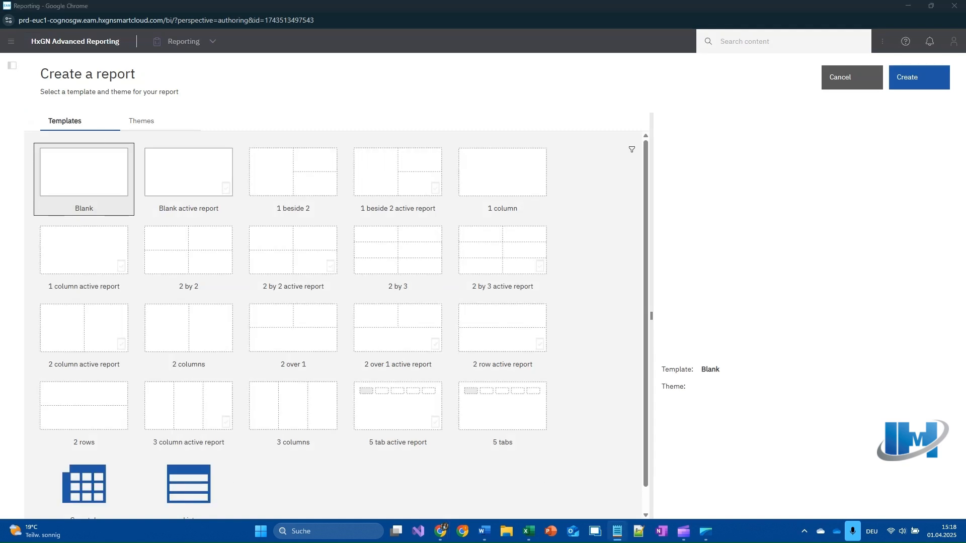
{"action": "double_click", "coordinate": [63, 186]}
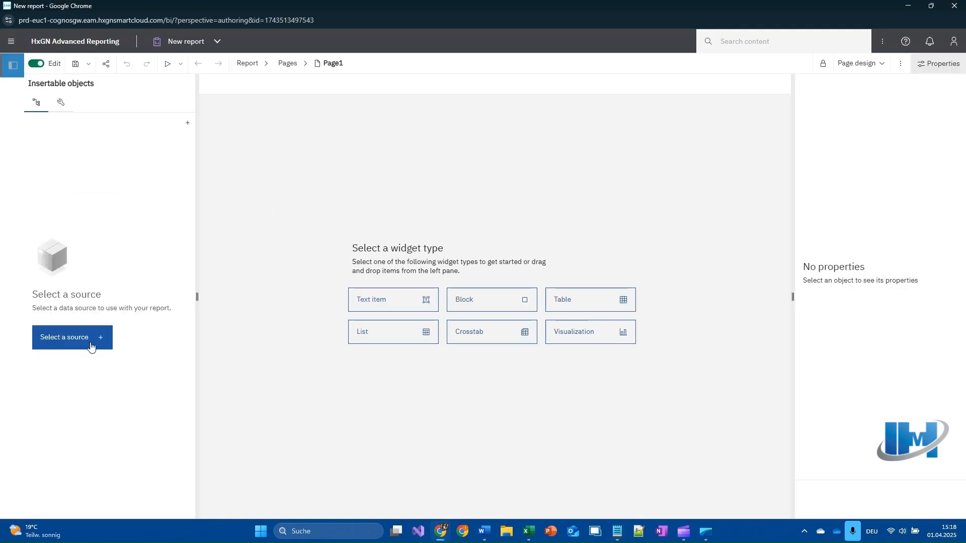
Assign HxGNEAMPackage_11x as the report's data source and open the report's Queries view.
{"action": "left_click", "coordinate": [99, 334]}
{"action": "double_click", "coordinate": [331, 273]}
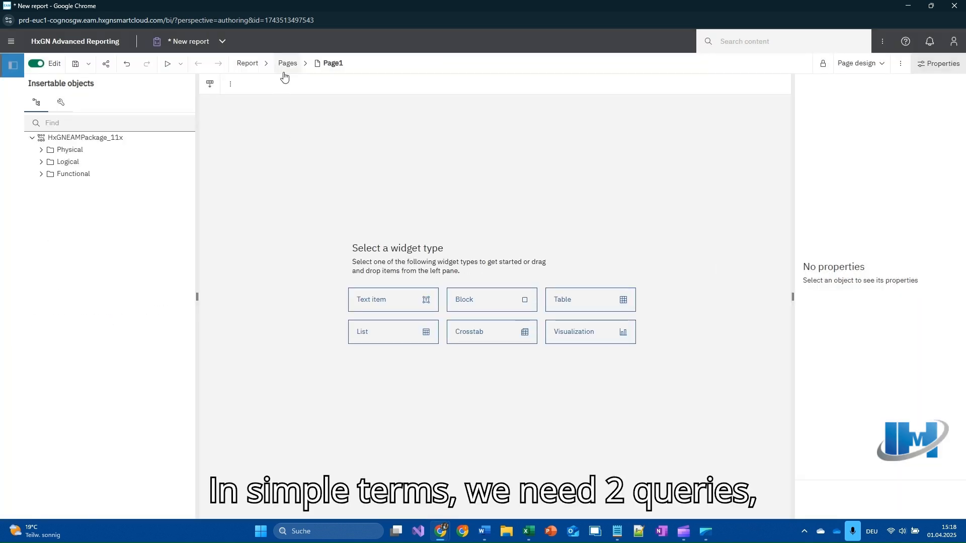
{"action": "left_click", "coordinate": [283, 67]}
{"action": "left_click", "coordinate": [267, 63]}
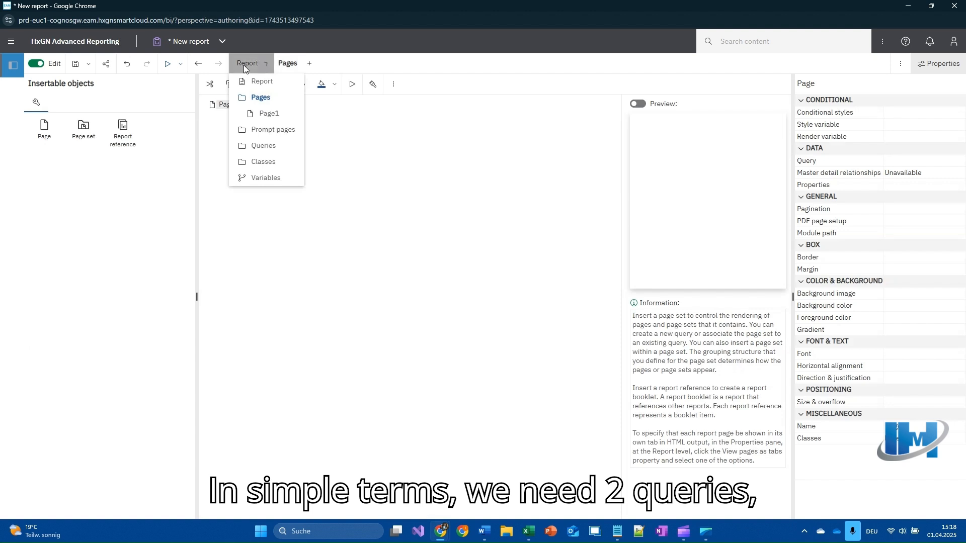
{"action": "left_click", "coordinate": [263, 146]}
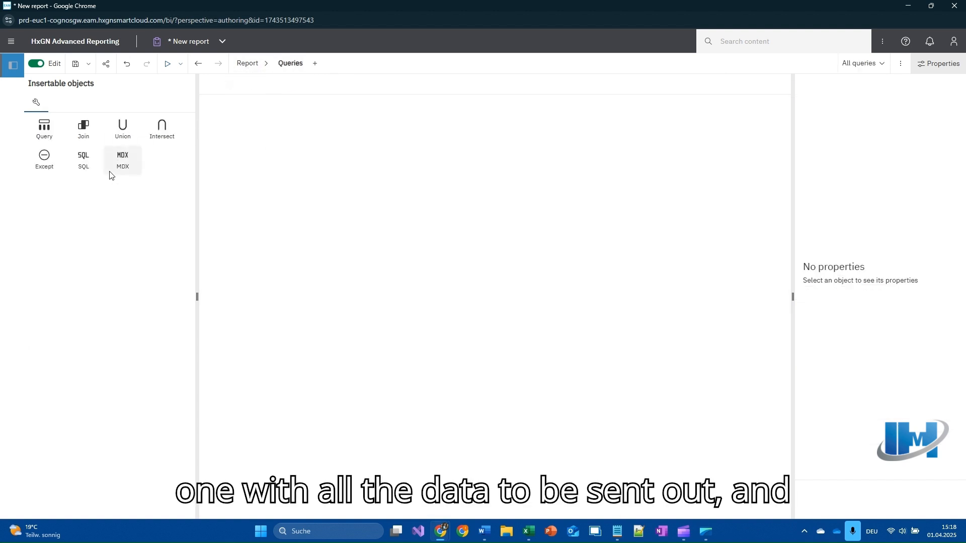
Add an SQL object to the empty Queries canvas and set its data source to AdvRepData.
{"action": "left_click_drag", "start_coordinate": [83, 159], "coordinate": [498, 147]}
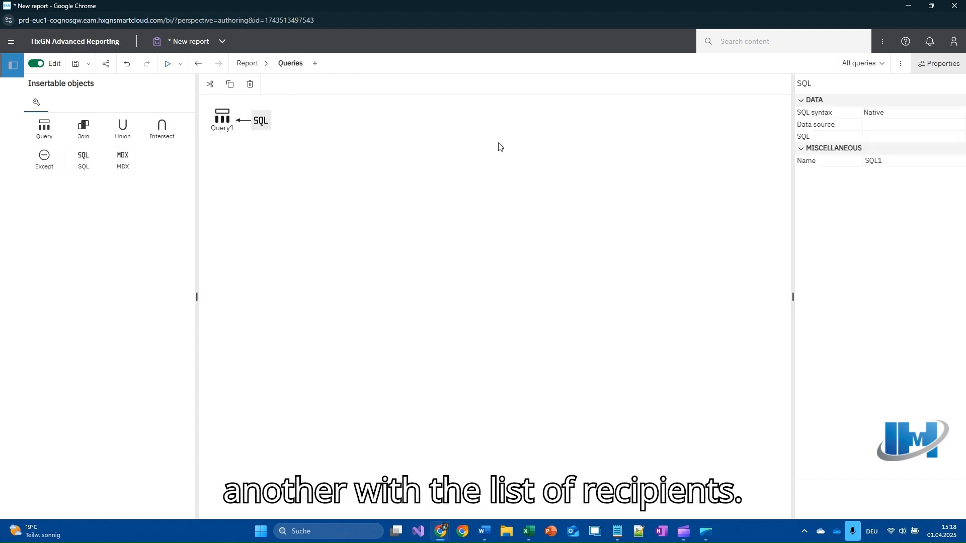
{"action": "double_click", "coordinate": [877, 126]}
{"action": "double_click", "coordinate": [438, 211]}
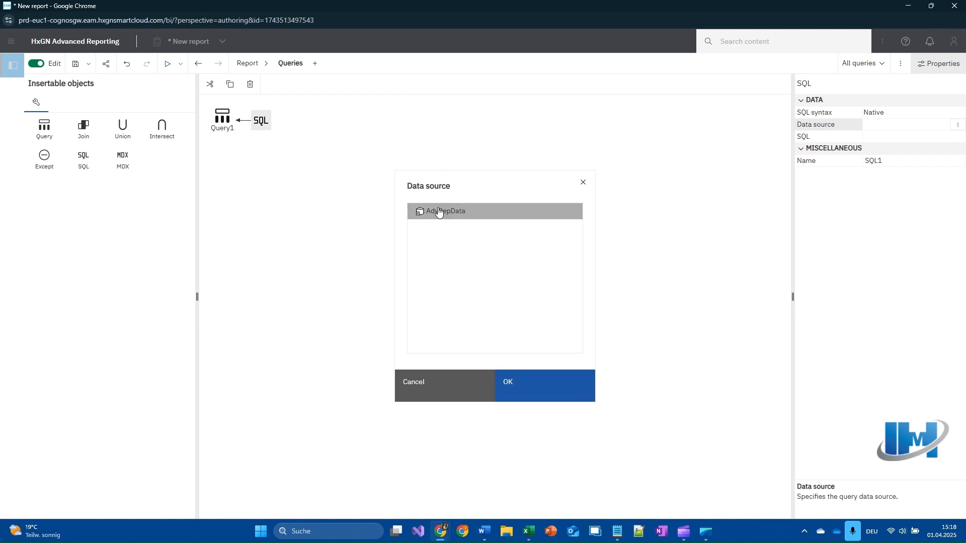
Define the first query's SQL as "Select * from r5events where EVT_STATUS='R'".
{"action": "double_click", "coordinate": [256, 125]}
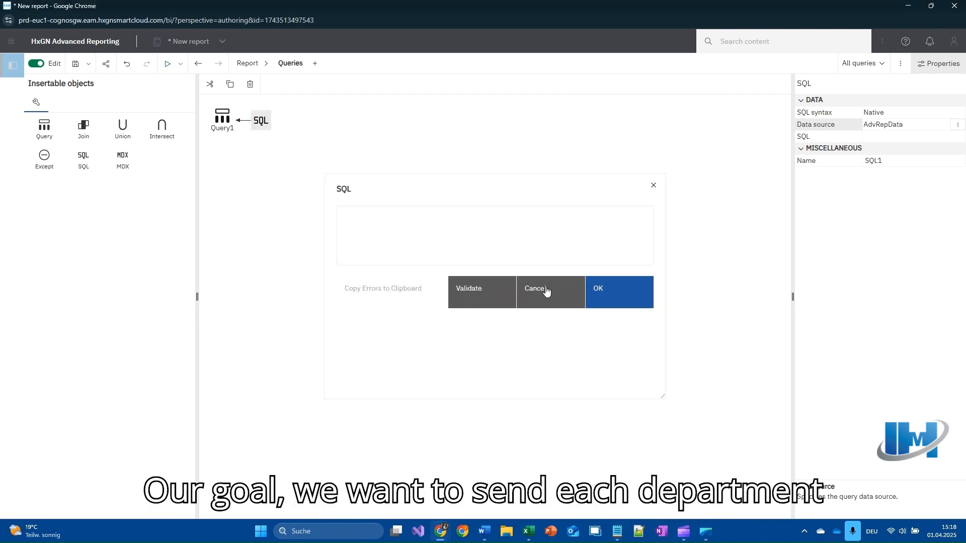
{"action": "type", "text": "Select * from r5events where EVT_STA"}
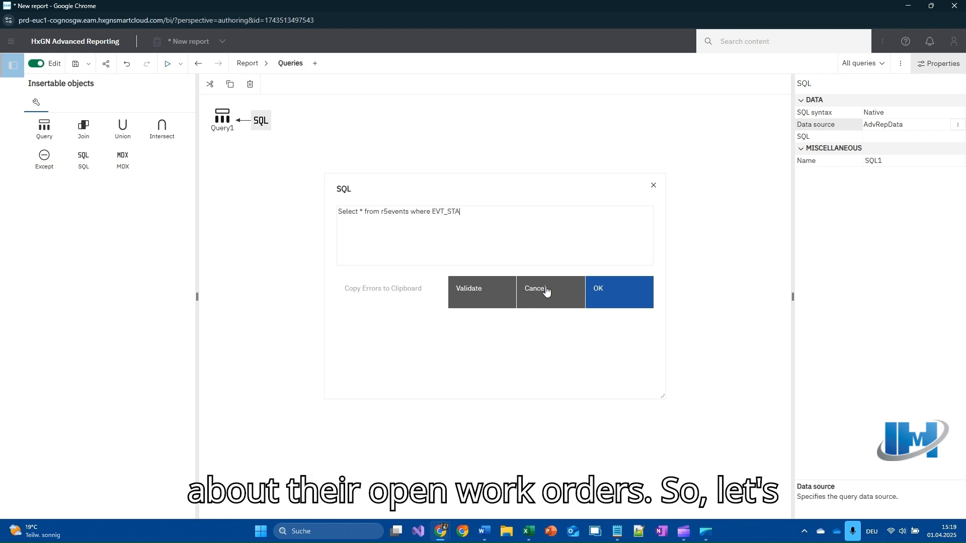
{"action": "type", "text": "TUS='R"}
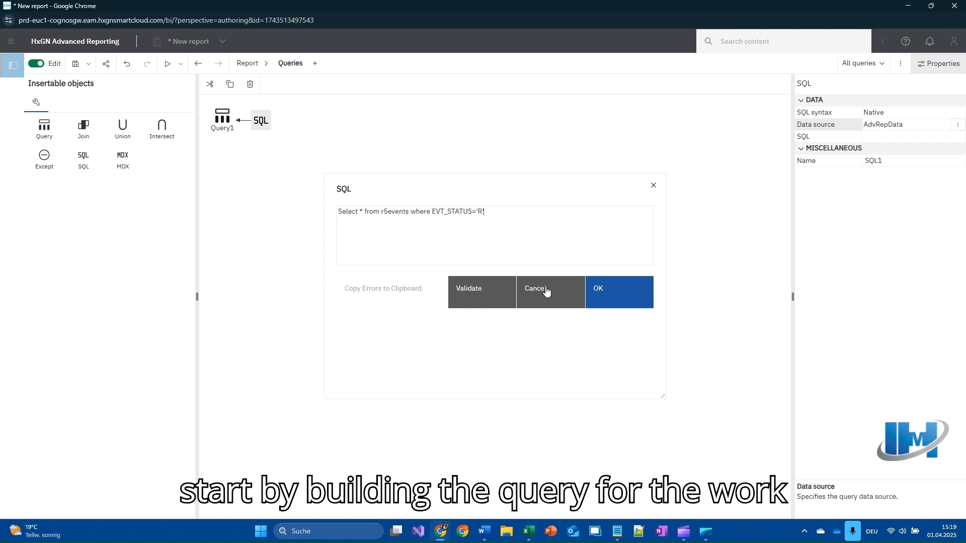
{"action": "left_click", "coordinate": [617, 287]}
Rename the work order query as EVENTS.
{"action": "left_click", "coordinate": [221, 120]}
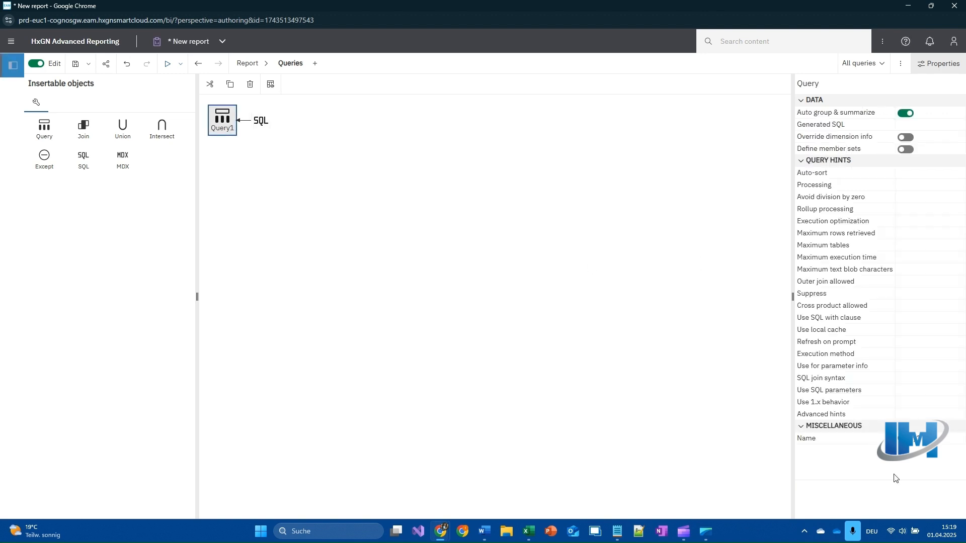
{"action": "left_click", "coordinate": [917, 438]}
{"action": "left_click", "coordinate": [270, 167]}
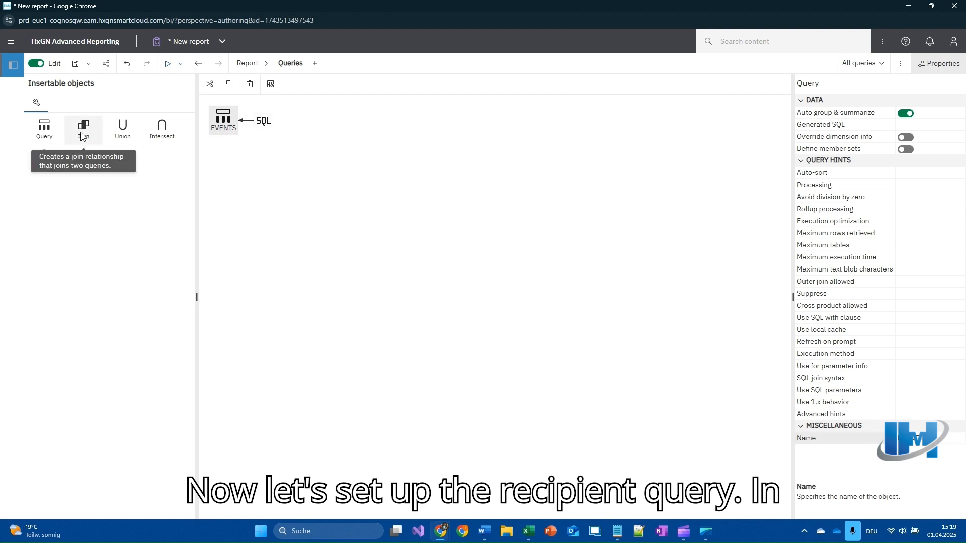
Add a second SQL object below the EVENTS query and set its data source to AdvRepData.
{"action": "left_click_drag", "start_coordinate": [83, 158], "coordinate": [325, 156]}
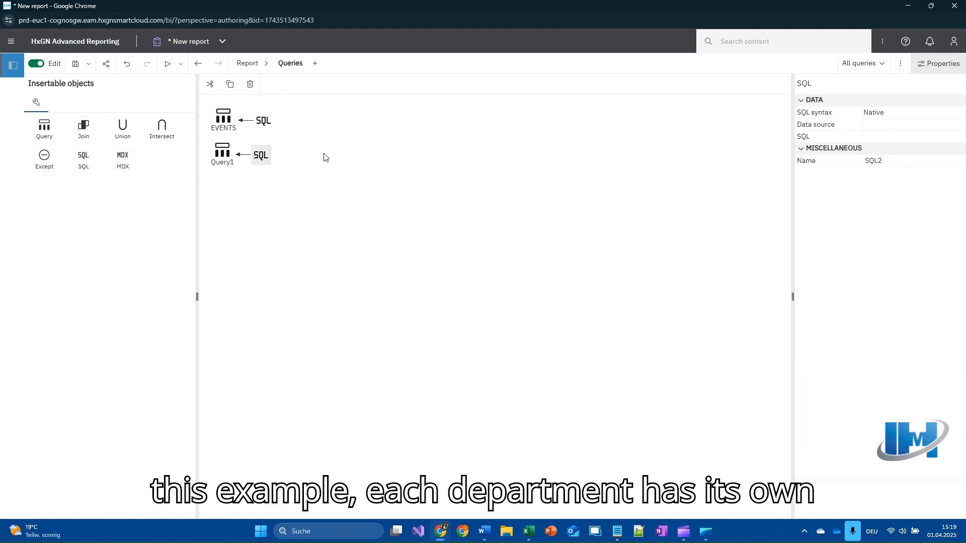
{"action": "double_click", "coordinate": [880, 123]}
{"action": "double_click", "coordinate": [408, 212]}
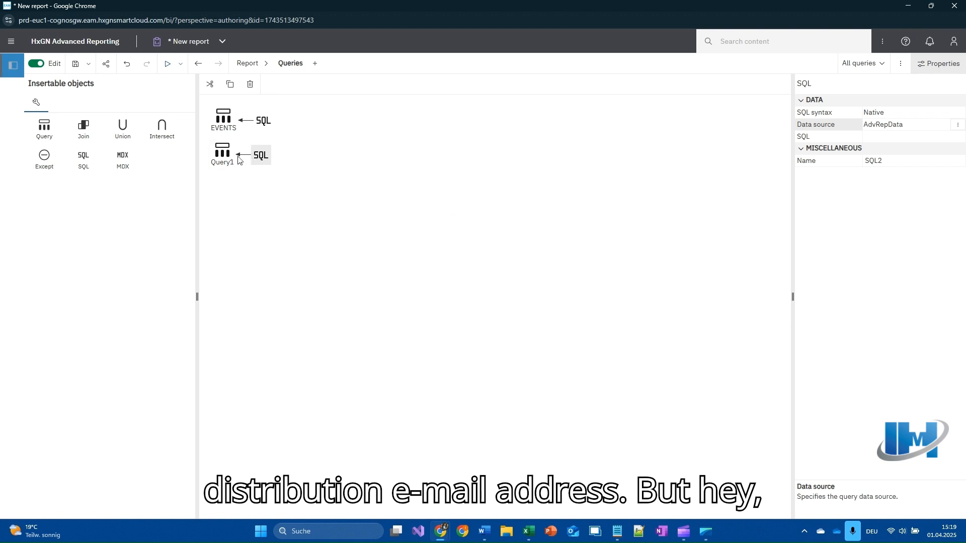
{"action": "double_click", "coordinate": [260, 156]}
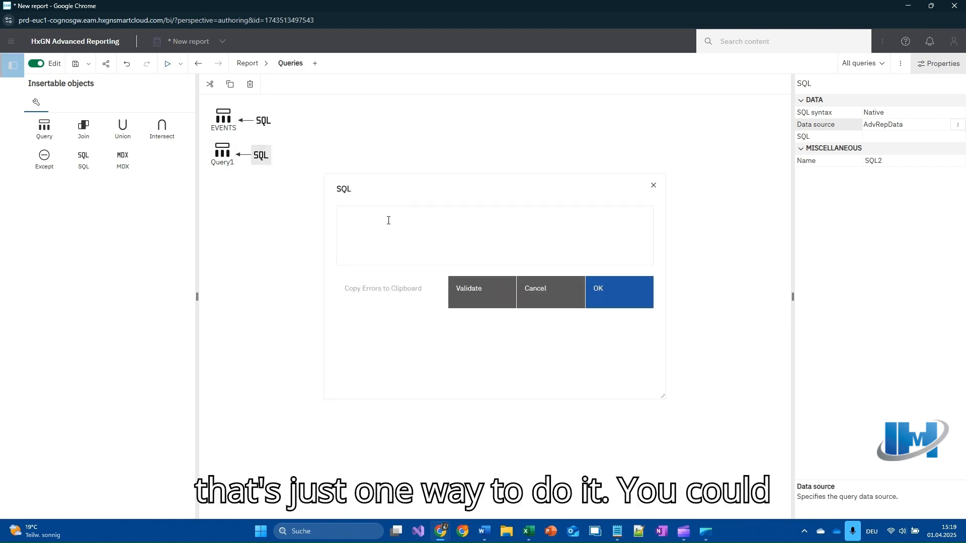
{"action": "type", "text": "Select"}
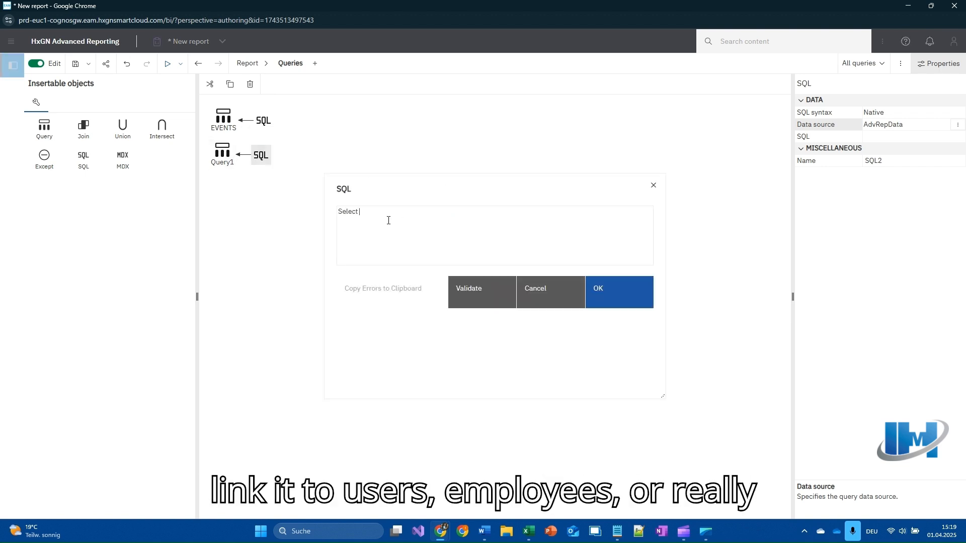
{"action": "type", "text": " MRC_C"}
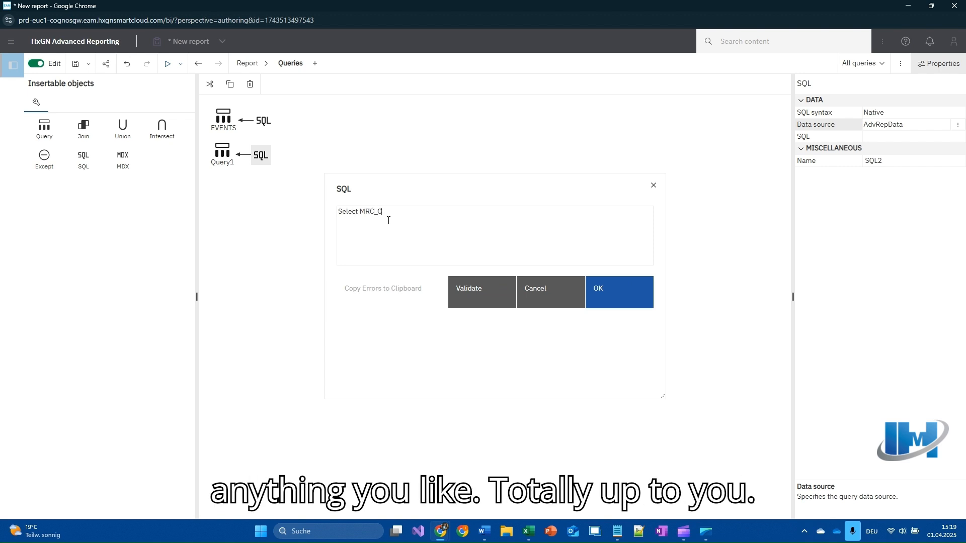
{"action": "type", "text": "ODE as MRC,"}
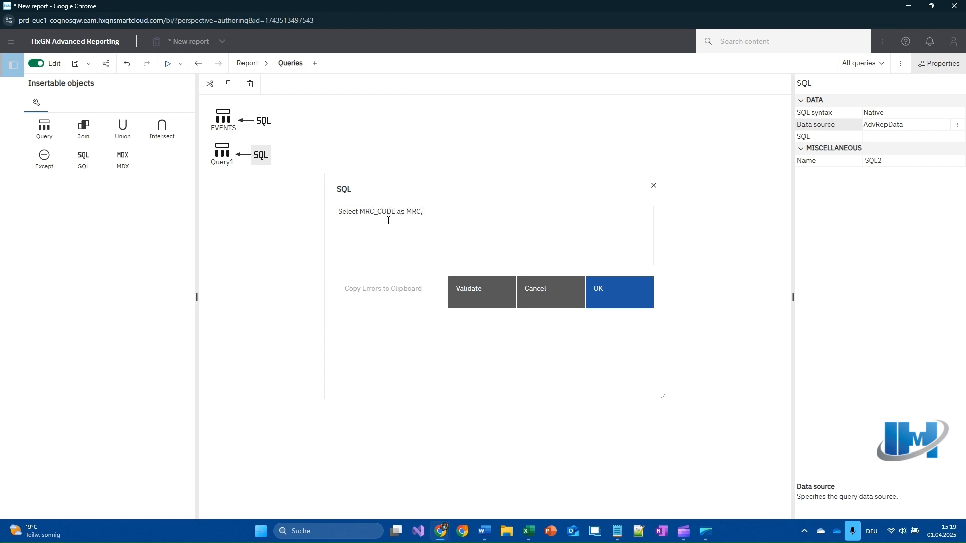
{"action": "type", "text": " MRC_CODE || "}
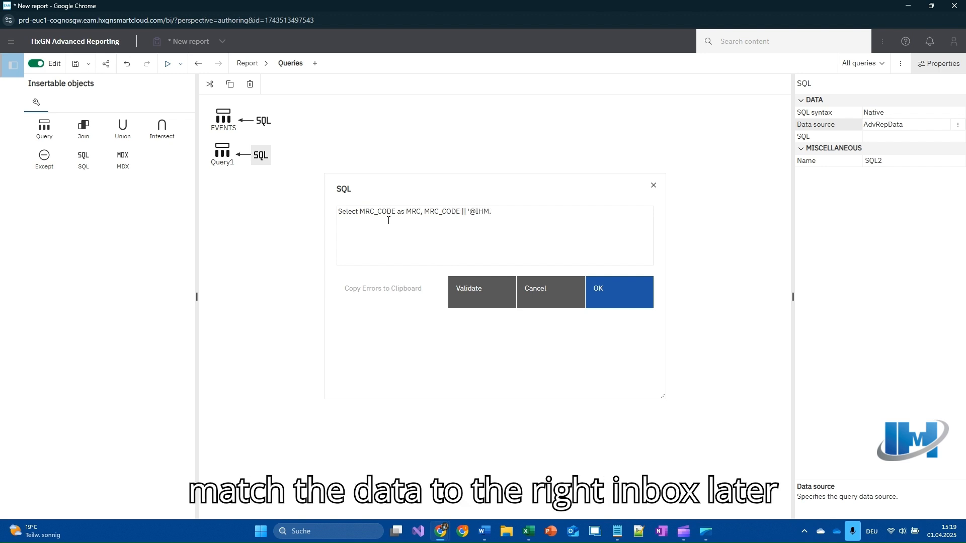
{"action": "type", "text": "'@IHM.CH' as E"}
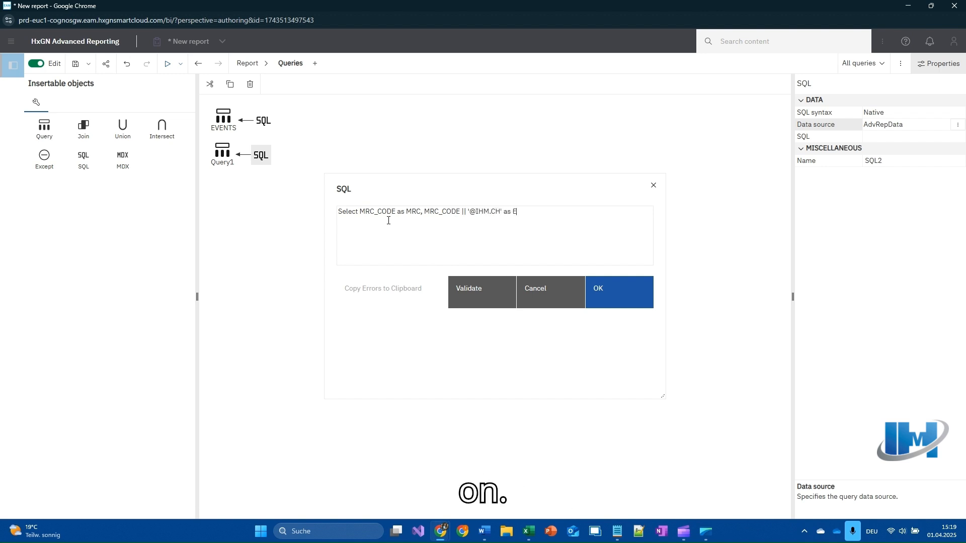
{"action": "type", "text": "MAIL from"}
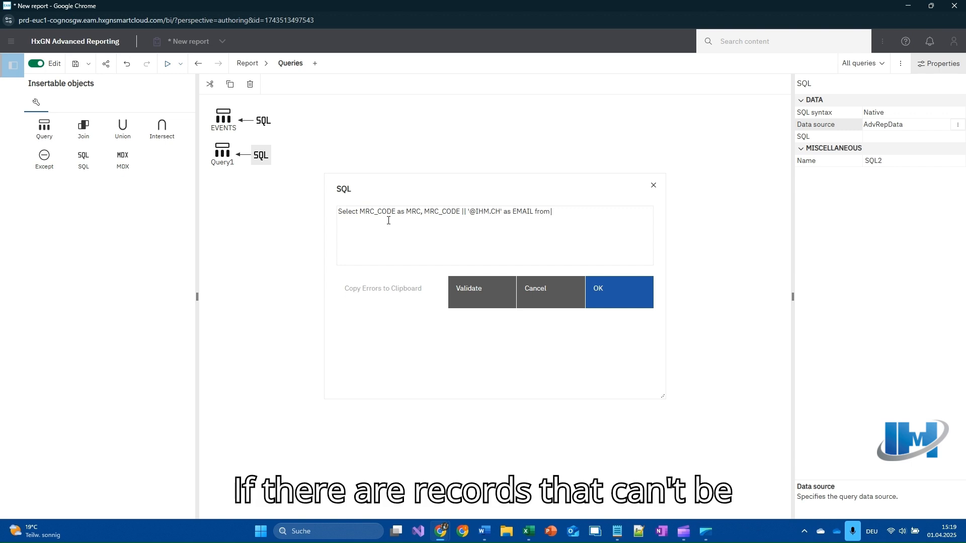
{"action": "type", "text": " R5MRC"}
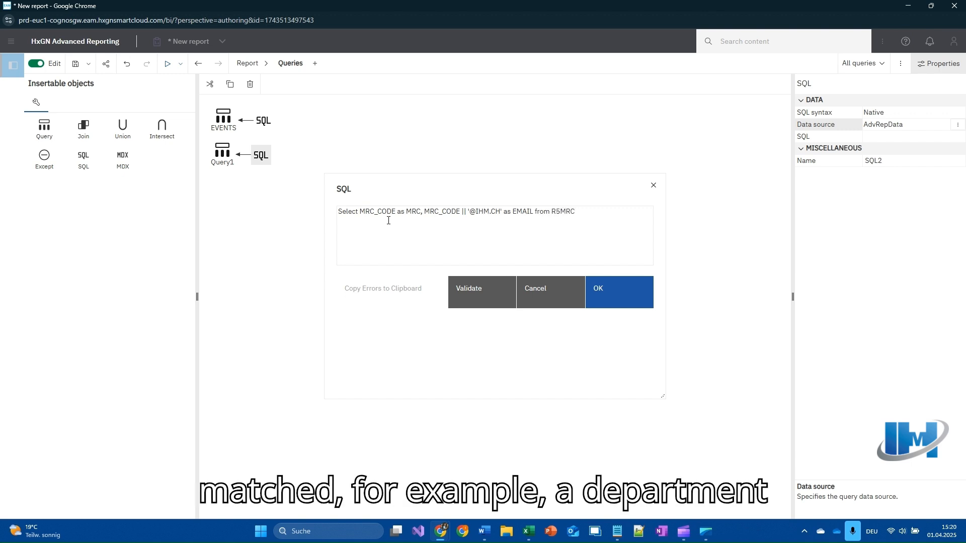
{"action": "type", "text": "S WHERE MR"}
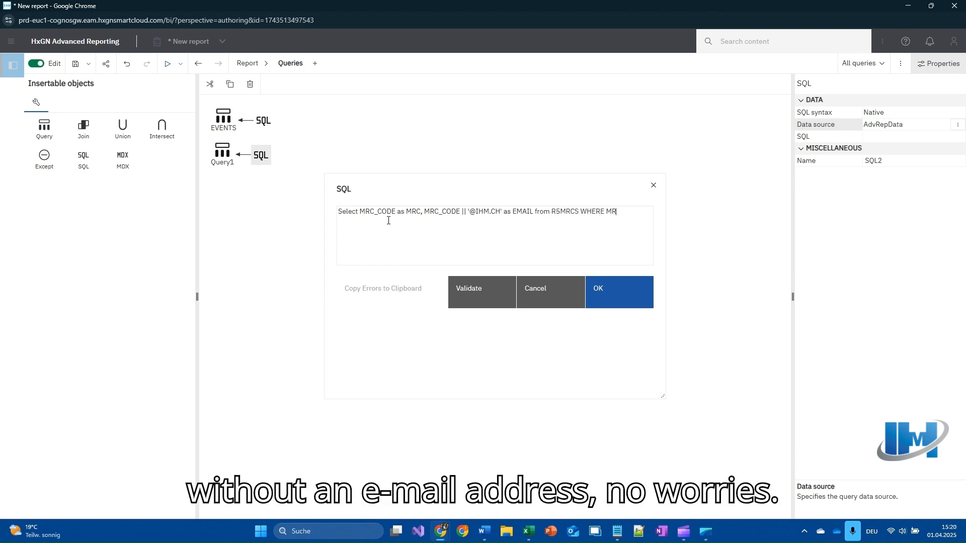
{"action": "type", "text": "C_CODE not in ("}
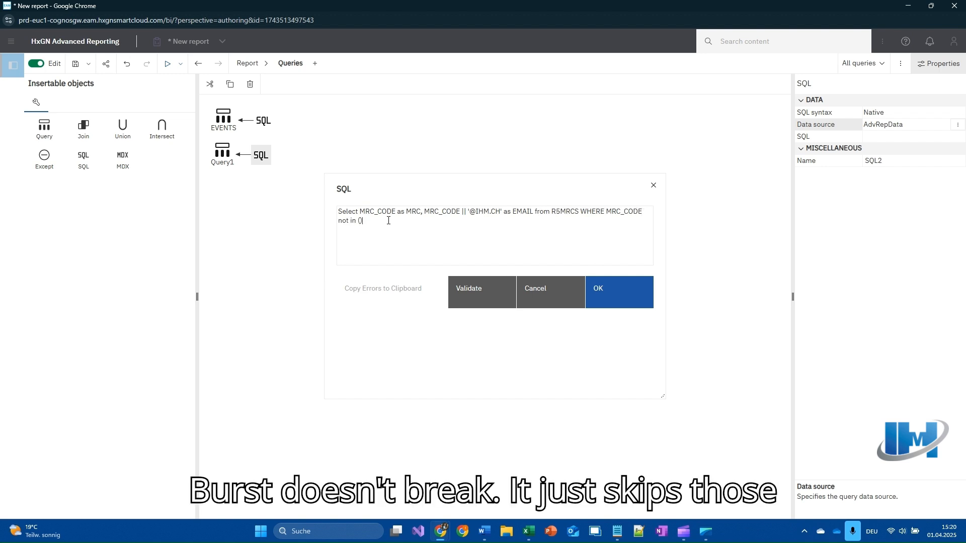
{"action": "key", "text": "Left"}
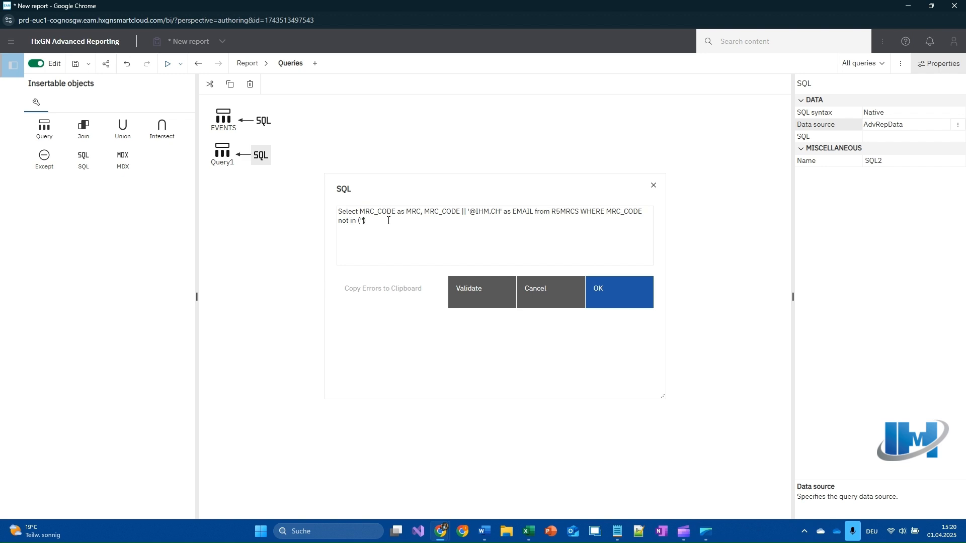
{"action": "left_click", "coordinate": [614, 285]}
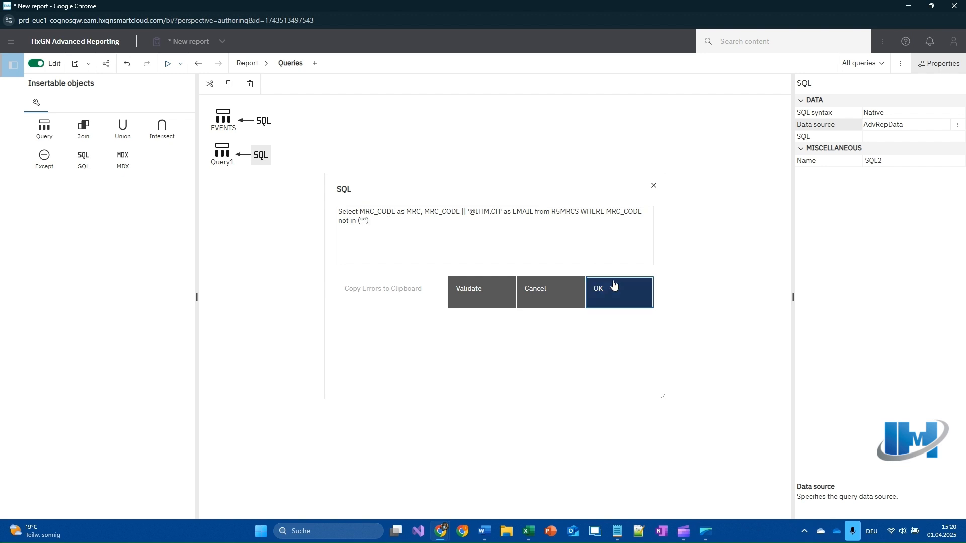
Rename the recipient query below EVENTS as EMAIL.
{"action": "left_click", "coordinate": [917, 438]}
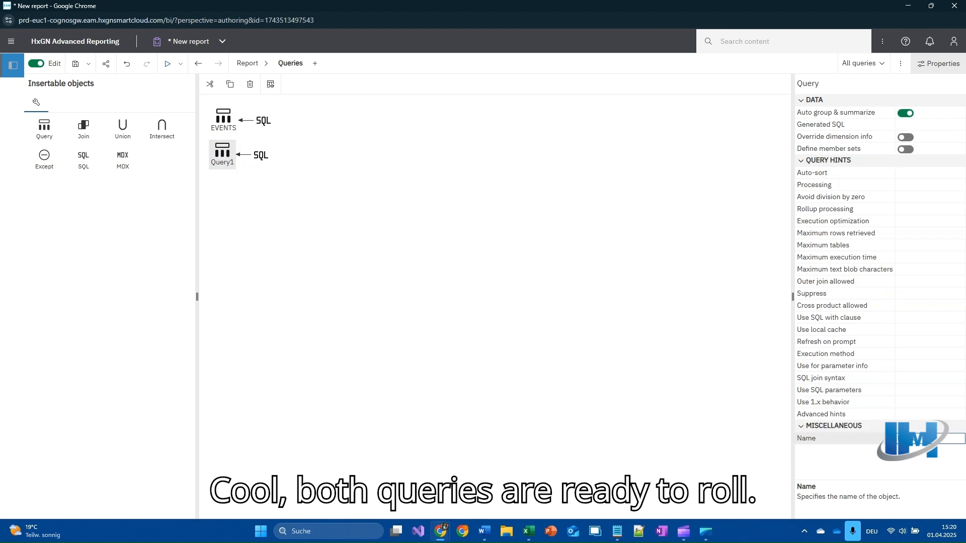
{"action": "type", "text": "EMAIL"}
{"action": "key", "text": "Return"}
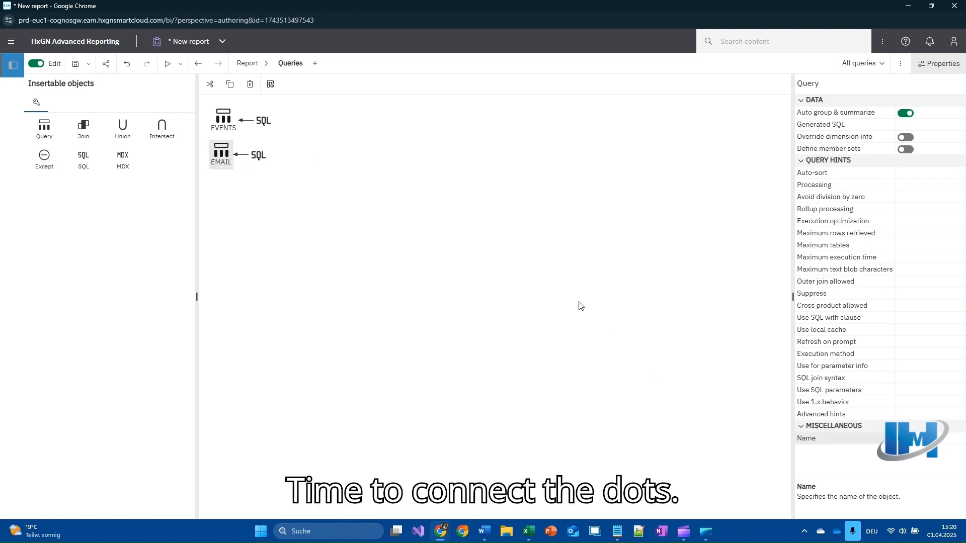
Preview the EVENTS query's tabular data to check the returned work orders.
{"action": "left_click", "coordinate": [224, 117]}
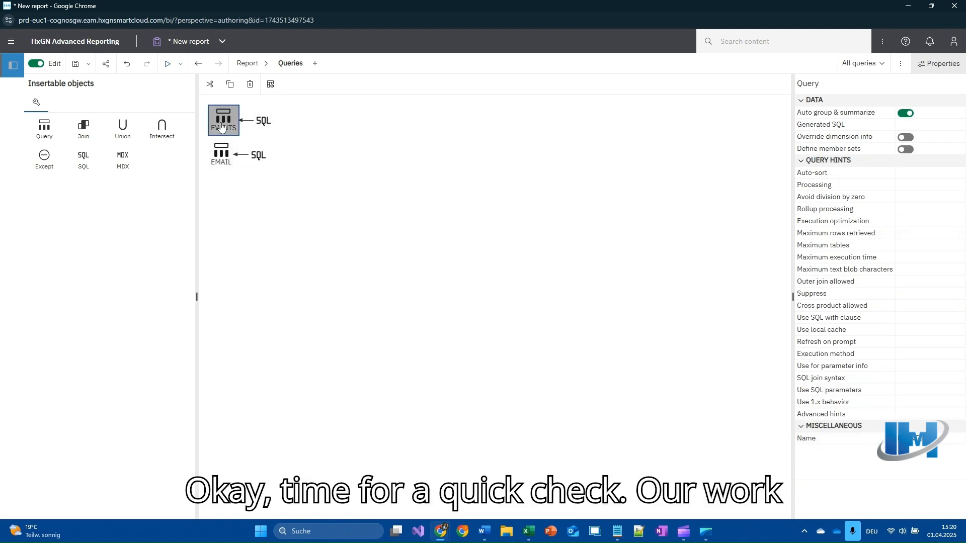
{"action": "left_click", "coordinate": [270, 84]}
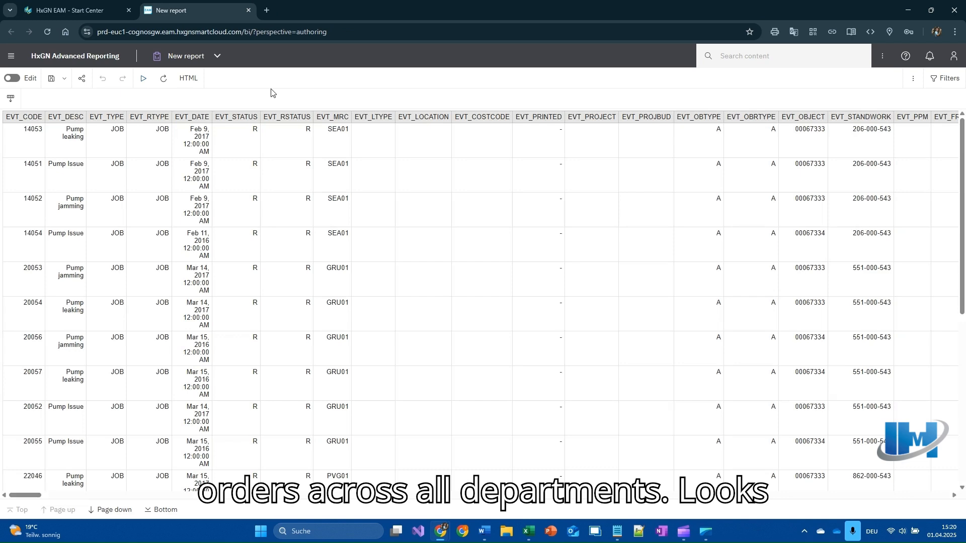
Preview the EMAIL query's tabular data to check the recipient address for each department.
{"action": "left_click", "coordinate": [247, 10]}
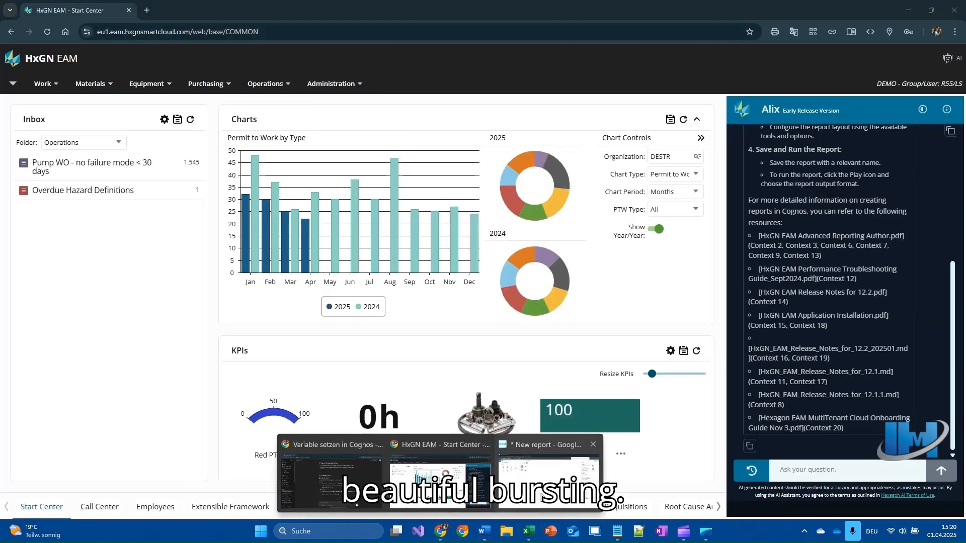
{"action": "left_click", "coordinate": [529, 478]}
{"action": "left_click", "coordinate": [228, 165]}
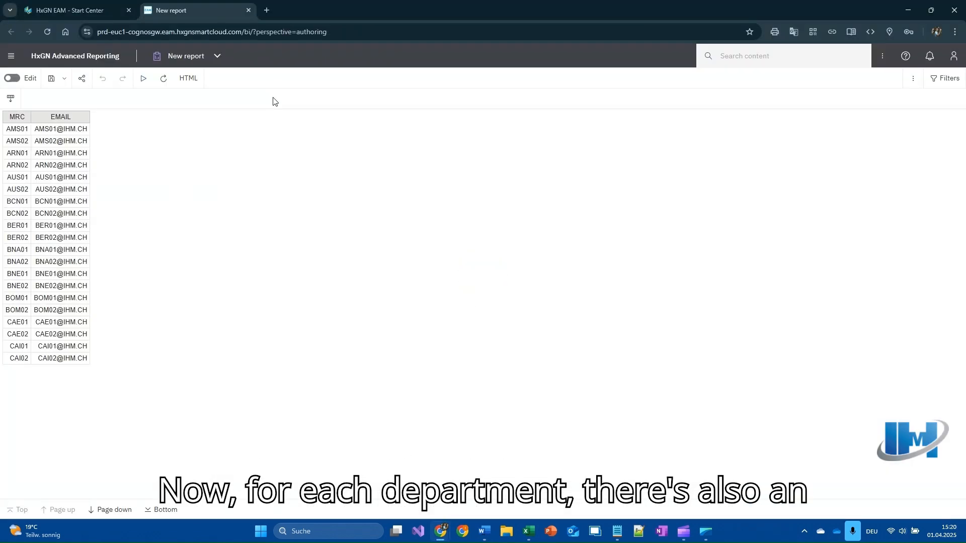
{"action": "left_click", "coordinate": [249, 10]}
{"action": "mouse_move", "coordinate": [441, 531]}
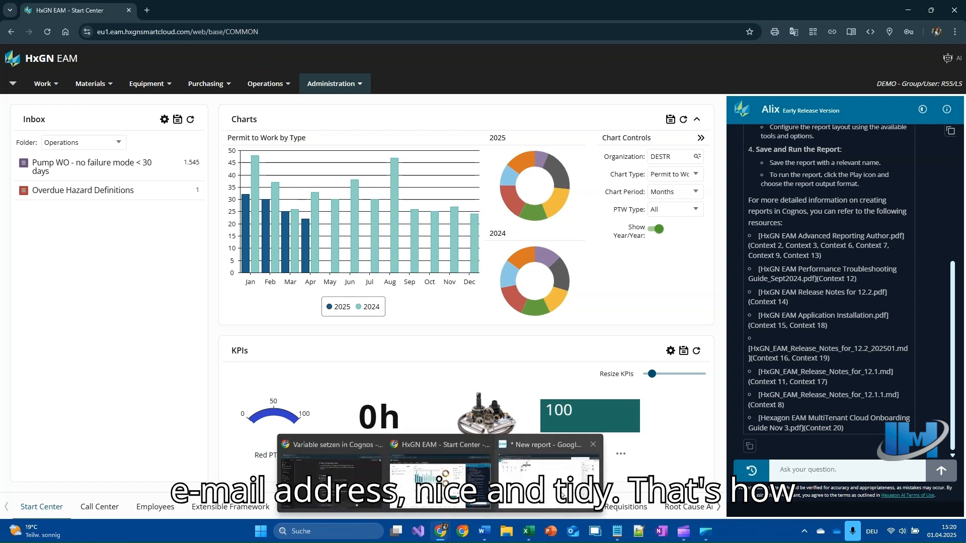
{"action": "left_click", "coordinate": [526, 468]}
Save the report as BURST_DEMO in the team content folder U7TVJSRPRBM7V8UH_DEM.
{"action": "left_click", "coordinate": [75, 64]}
{"action": "type", "text": "B"}
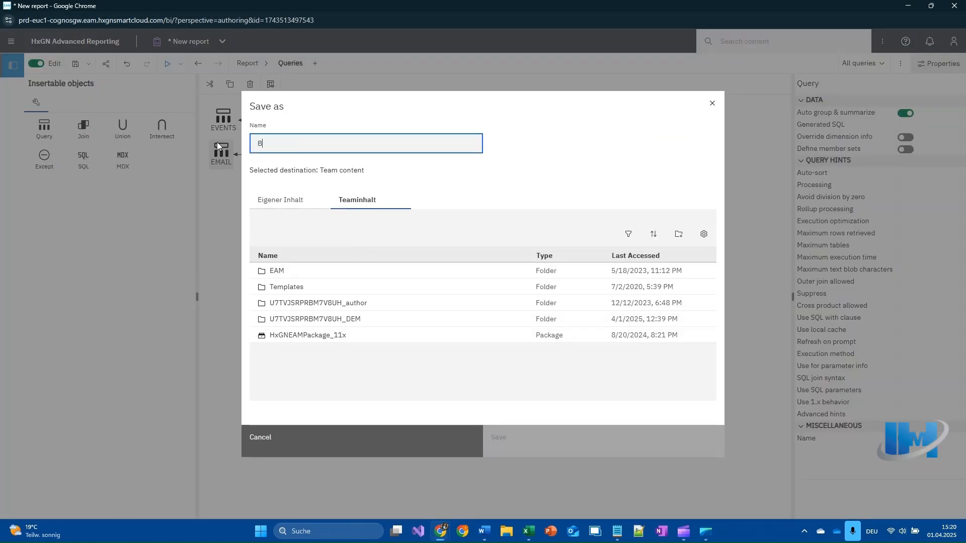
{"action": "type", "text": "URST_DEMO"}
{"action": "left_click", "coordinate": [303, 319]}
{"action": "left_click", "coordinate": [531, 439]}
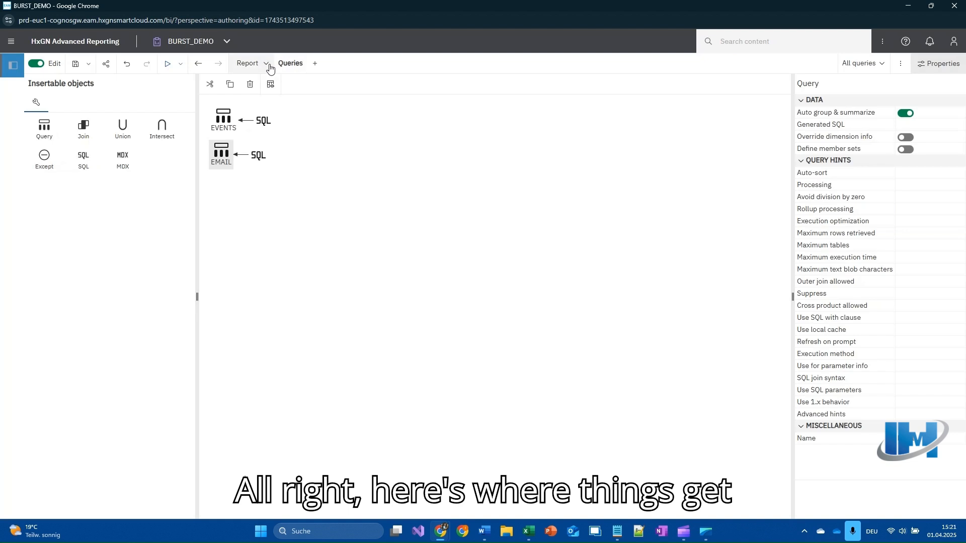
Open the report's burst options and make the report available for bursting.
{"action": "left_click", "coordinate": [247, 68]}
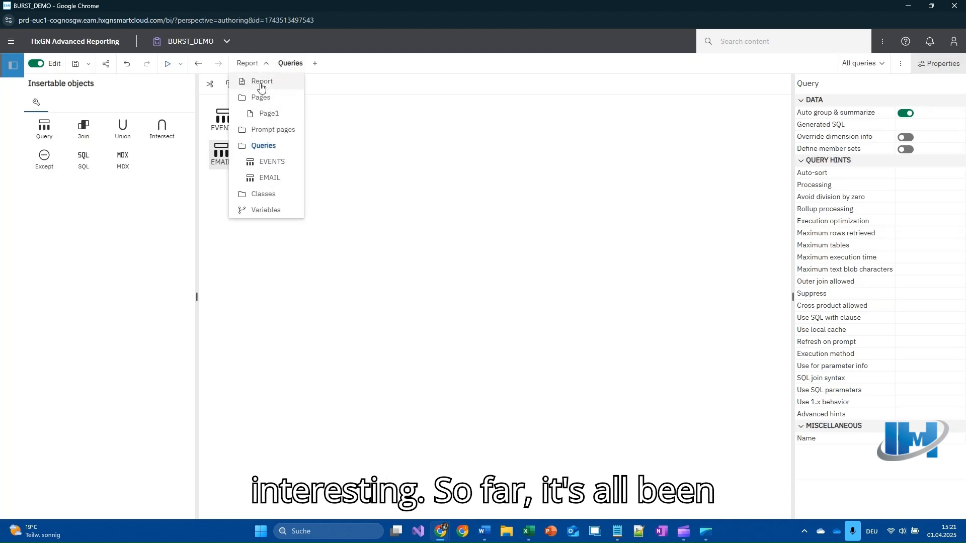
{"action": "left_click", "coordinate": [258, 81]}
{"action": "left_click", "coordinate": [953, 113]}
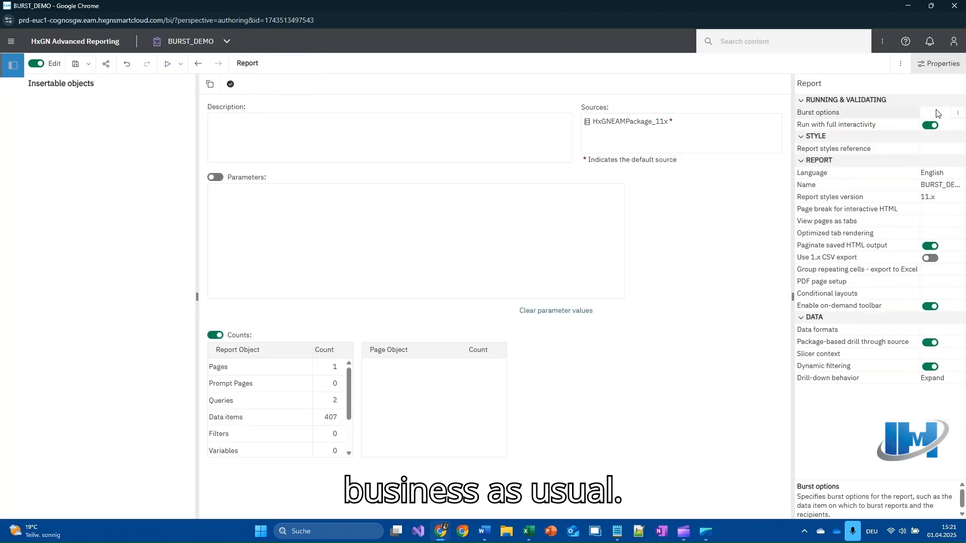
{"action": "left_click", "coordinate": [959, 113]}
{"action": "left_click", "coordinate": [381, 200]}
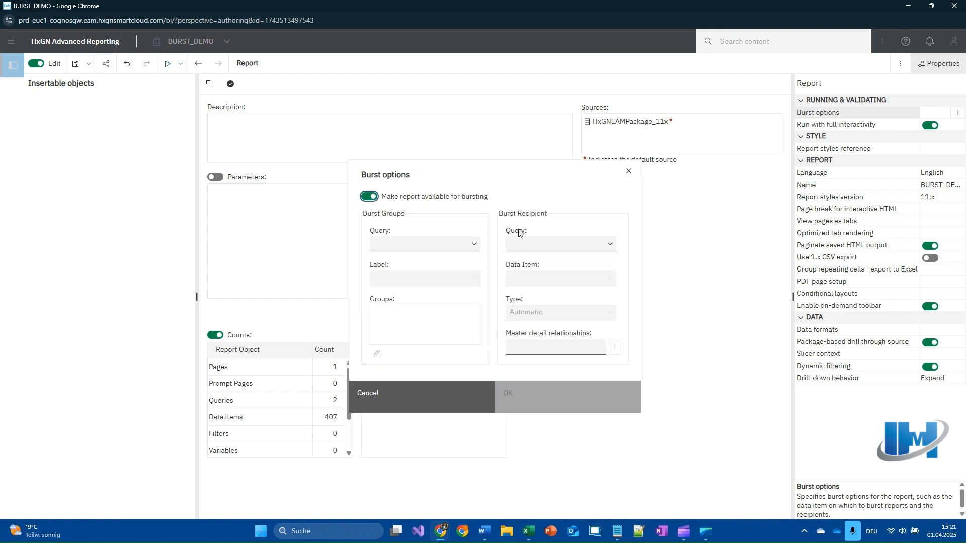
Set the burst groups to the EVENTS query with EVT_MRC as the label.
{"action": "left_click", "coordinate": [458, 244]}
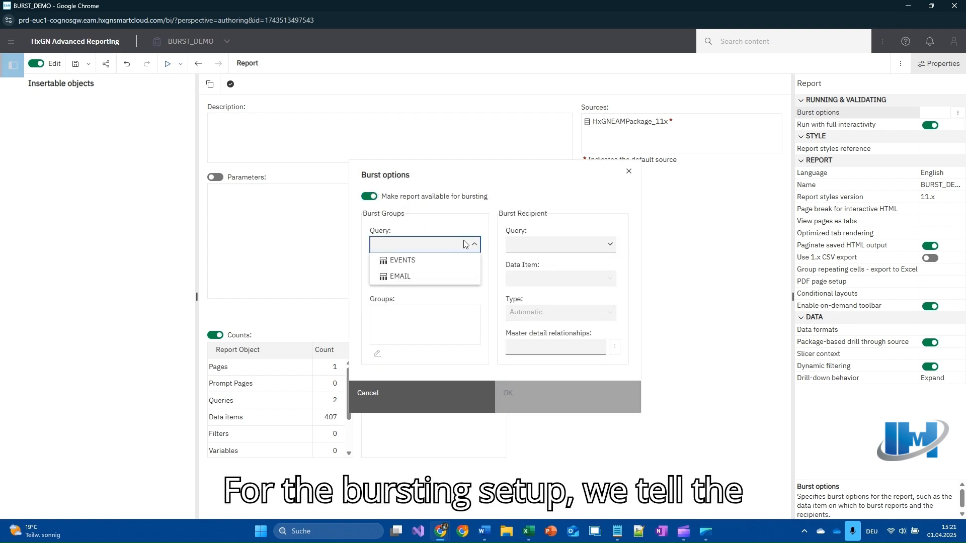
{"action": "left_click", "coordinate": [425, 261]}
{"action": "left_click", "coordinate": [424, 279]}
{"action": "scroll", "coordinate": [417, 358], "scroll_direction": "down", "scroll_amount": 1}
{"action": "left_click", "coordinate": [421, 373]}
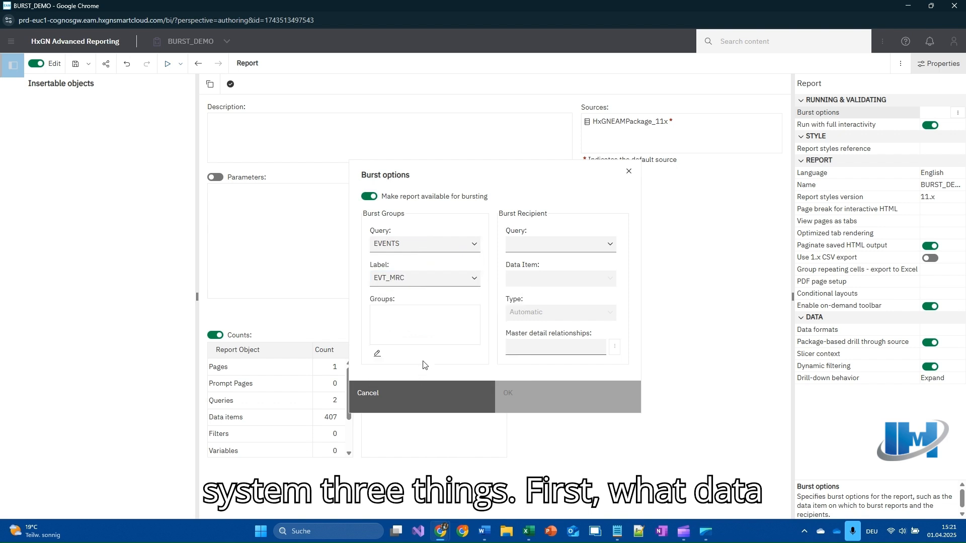
Set the burst recipient to the EMAIL query with EMAIL as the data item.
{"action": "left_click", "coordinate": [600, 247]}
{"action": "left_click", "coordinate": [565, 276]}
{"action": "left_click", "coordinate": [566, 280]}
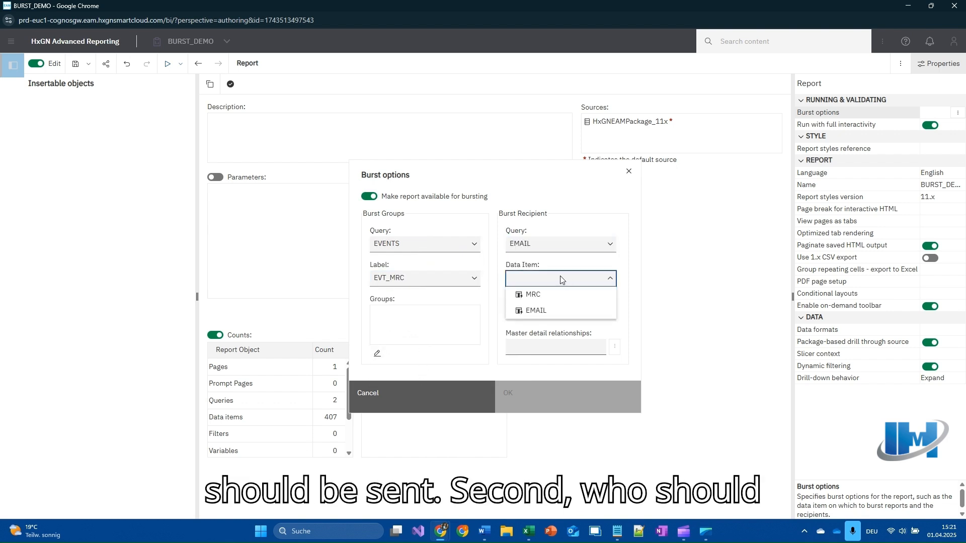
{"action": "left_click", "coordinate": [548, 312]}
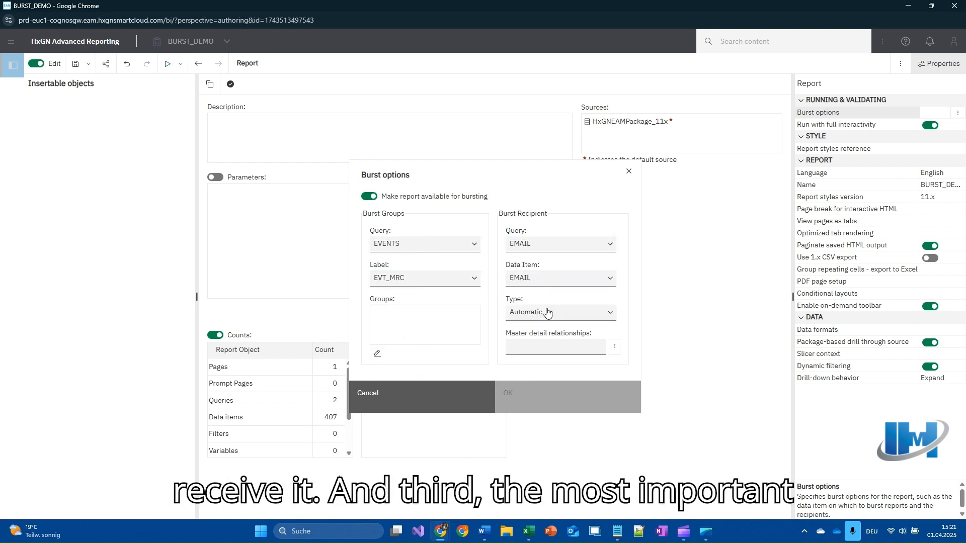
Link EVT_MRC of the master EVENTS query to MRC of the detail EMAIL query for the burst recipients.
{"action": "left_click", "coordinate": [615, 347]}
{"action": "left_click", "coordinate": [539, 162]}
{"action": "scroll", "coordinate": [390, 274], "scroll_direction": "down", "scroll_amount": 2}
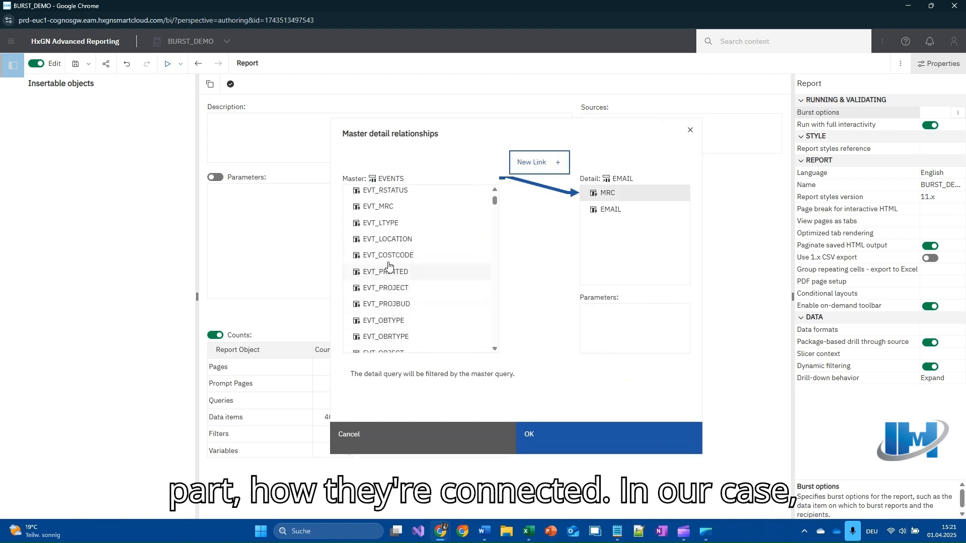
{"action": "left_click", "coordinate": [392, 207]}
{"action": "left_click", "coordinate": [578, 438]}
Group the EVENTS burst by EVT_MRC and apply the burst options.
{"action": "left_click", "coordinate": [379, 356]}
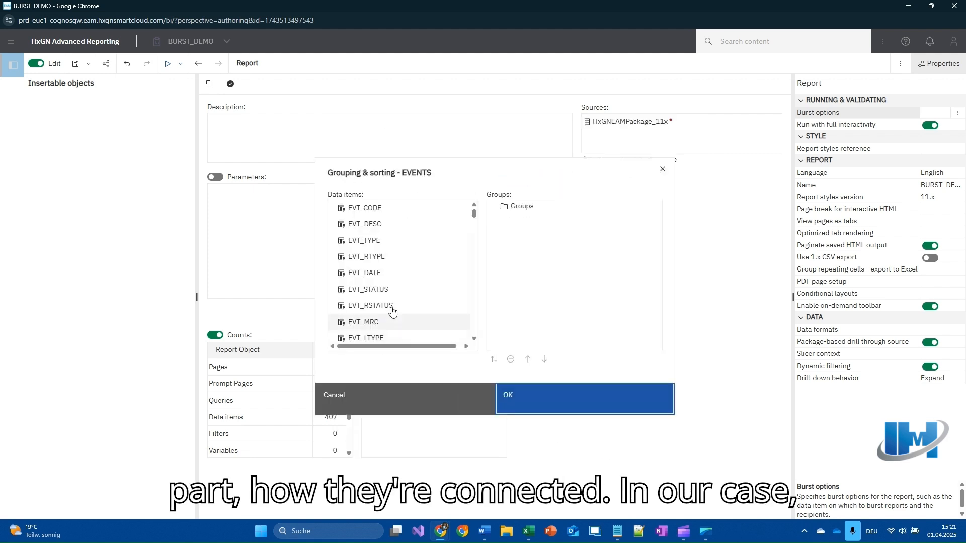
{"action": "scroll", "coordinate": [367, 292], "scroll_direction": "down", "scroll_amount": 1}
{"action": "left_click", "coordinate": [364, 272]}
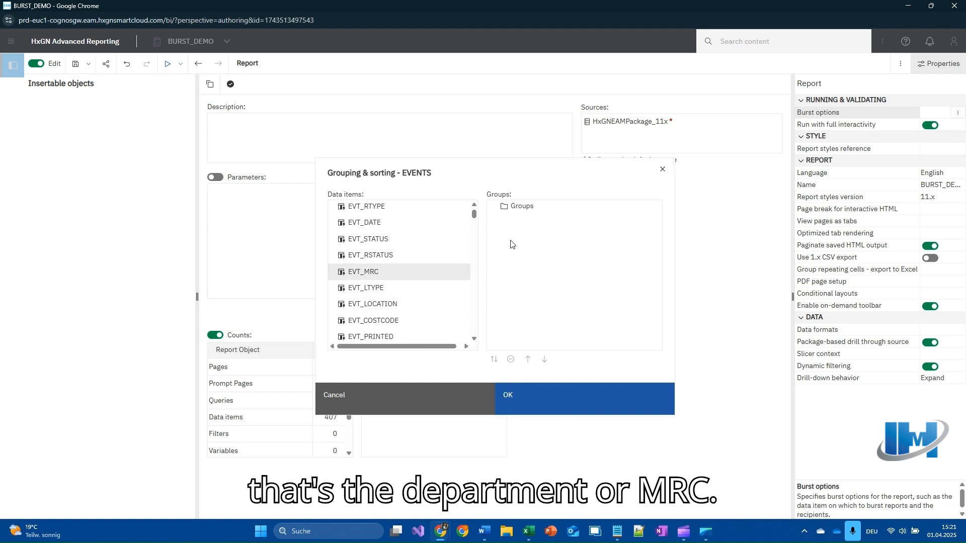
{"action": "left_click_drag", "start_coordinate": [371, 274], "coordinate": [518, 211]}
{"action": "left_click", "coordinate": [576, 402]}
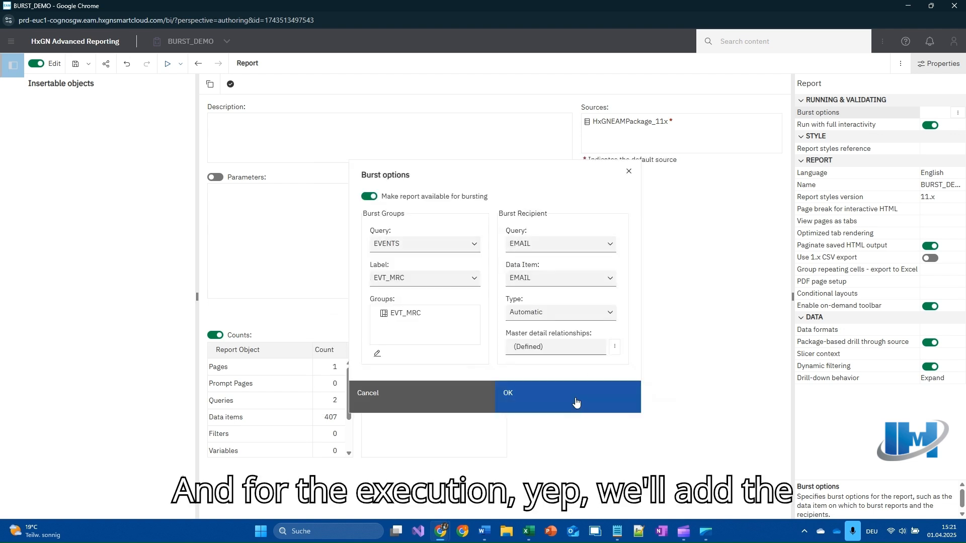
{"action": "left_click", "coordinate": [554, 395]}
Open Page1 and stack three blocks in the page body.
{"action": "left_click", "coordinate": [247, 63]}
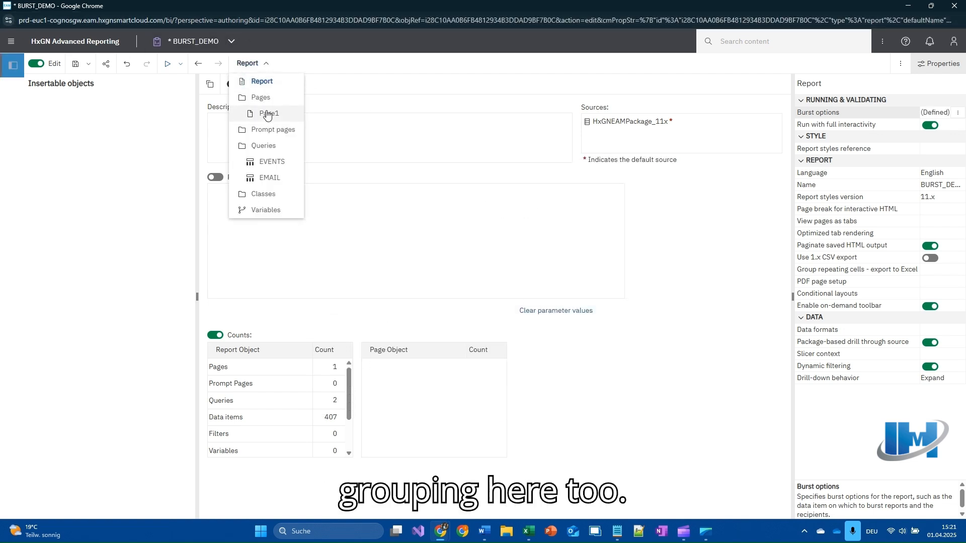
{"action": "left_click", "coordinate": [268, 114]}
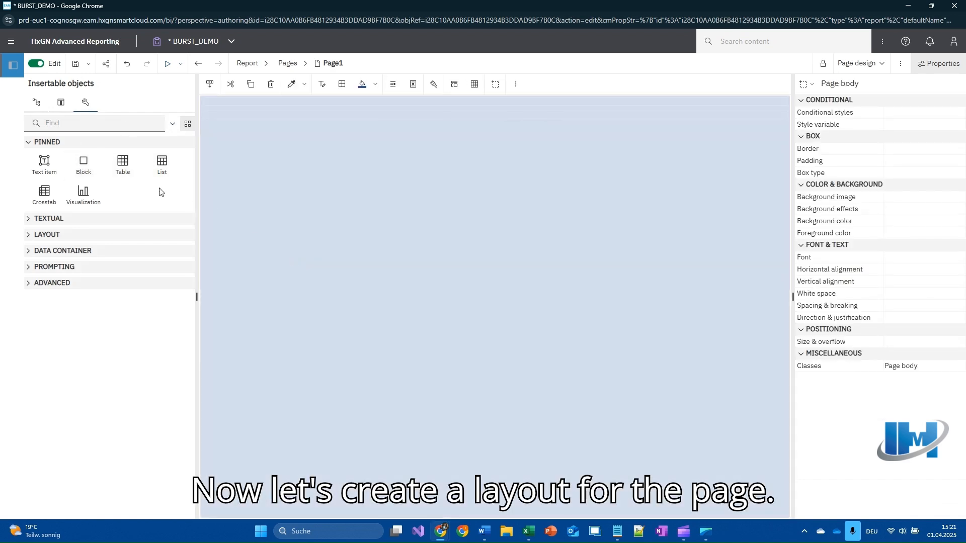
{"action": "left_click_drag", "start_coordinate": [84, 162], "coordinate": [315, 272]}
{"action": "left_click", "coordinate": [315, 272]}
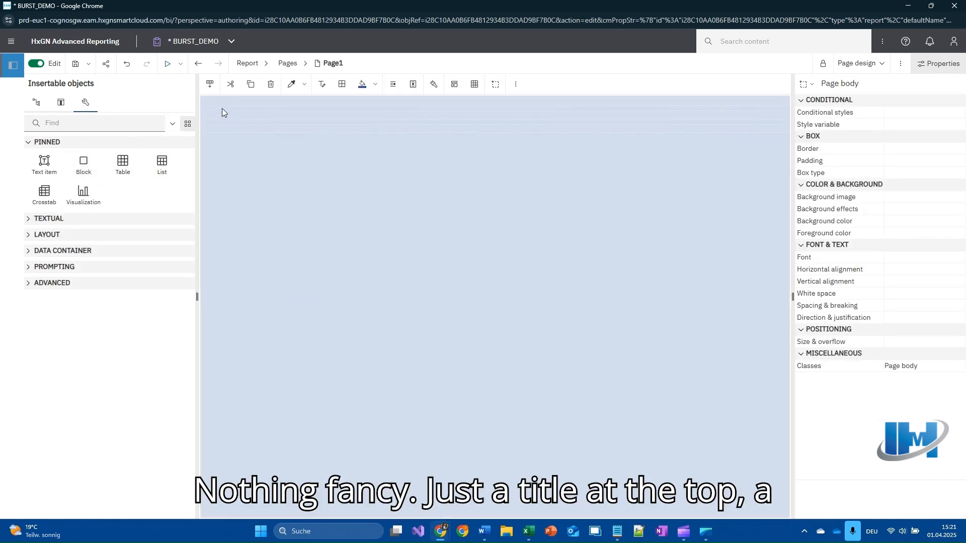
Insert a text item reading "BURST DEMO" in the first block as the page title.
{"action": "left_click_drag", "start_coordinate": [46, 164], "coordinate": [276, 103]}
{"action": "type", "text": "BURST"}
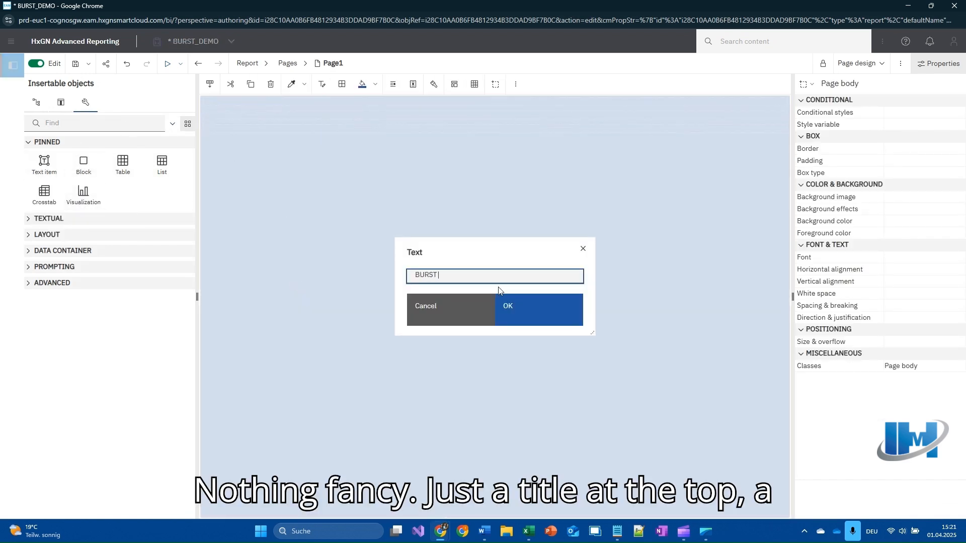
{"action": "type", "text": " DEMO"}
{"action": "left_click", "coordinate": [505, 306]}
Format the BURST DEMO title in a larger, bold font.
{"action": "left_click", "coordinate": [292, 84]}
{"action": "scroll", "coordinate": [496, 249], "scroll_direction": "down", "scroll_amount": 2}
{"action": "left_click", "coordinate": [485, 267]}
{"action": "left_click", "coordinate": [583, 388]}
Set a height in pixels for the empty spacer block below the title.
{"action": "left_click", "coordinate": [232, 119]}
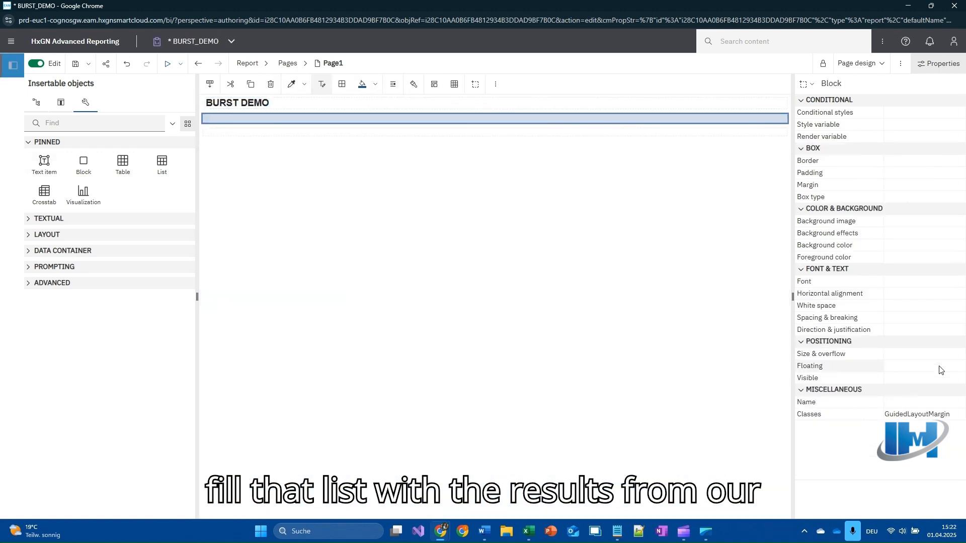
{"action": "left_click", "coordinate": [957, 354]}
{"action": "left_click", "coordinate": [524, 240]}
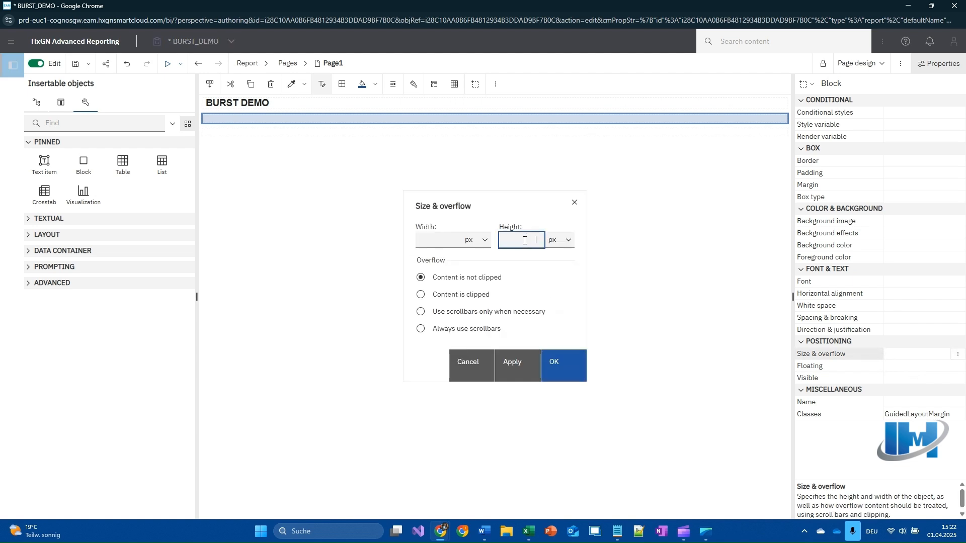
{"action": "left_click", "coordinate": [561, 361]}
Insert a list in the third block and base it on the EVENTS query.
{"action": "left_click", "coordinate": [233, 133]}
{"action": "left_click_drag", "start_coordinate": [162, 162], "coordinate": [231, 136]}
{"action": "left_click", "coordinate": [563, 294]}
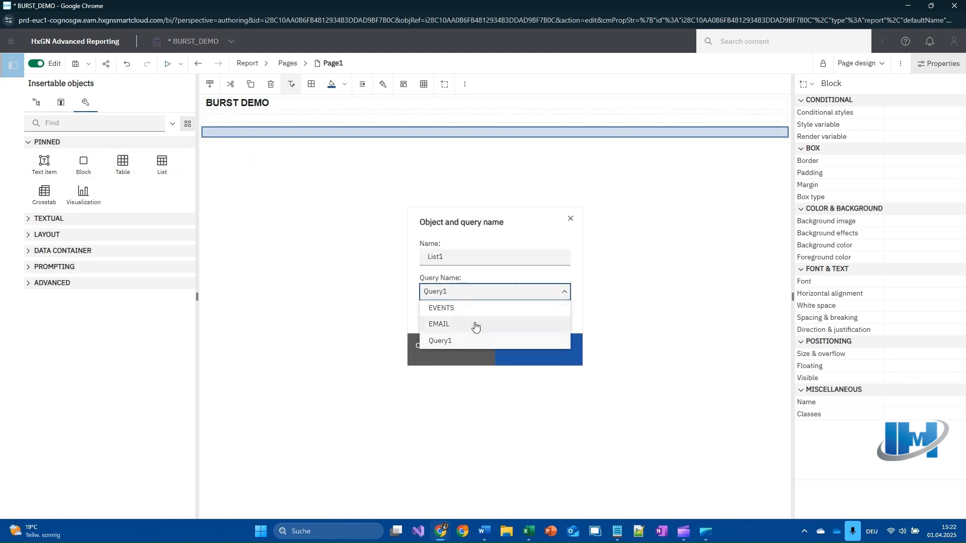
{"action": "left_click", "coordinate": [453, 308]}
{"action": "left_click", "coordinate": [528, 347]}
Add EVT_CODE, EVT_DESC, EVT_MRC and EVT_STATUS from the EVENTS query as the list's columns.
{"action": "left_click", "coordinate": [61, 103]}
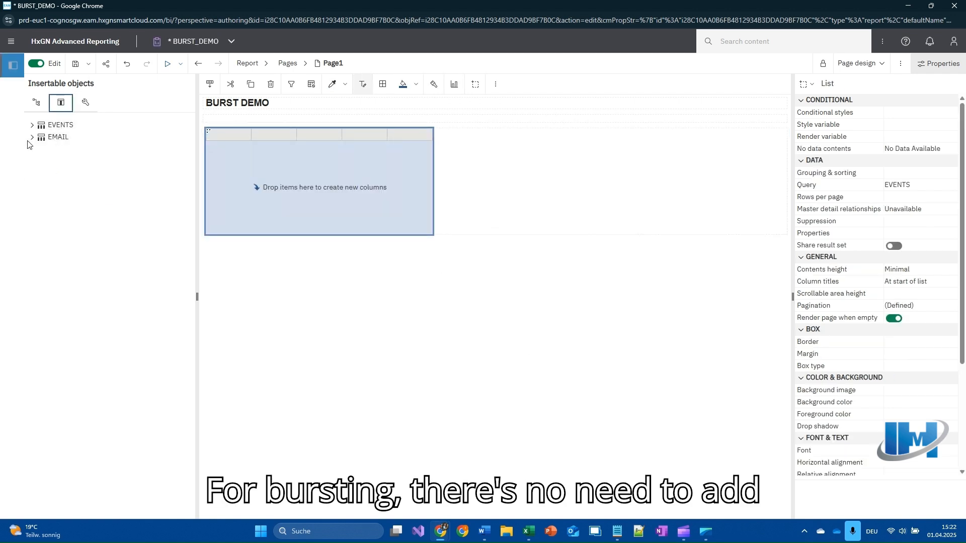
{"action": "left_click", "coordinate": [32, 125]}
{"action": "left_click", "coordinate": [73, 135]}
{"action": "left_click", "coordinate": [73, 147], "text": "shift"}
{"action": "left_click_drag", "start_coordinate": [73, 147], "coordinate": [222, 158]}
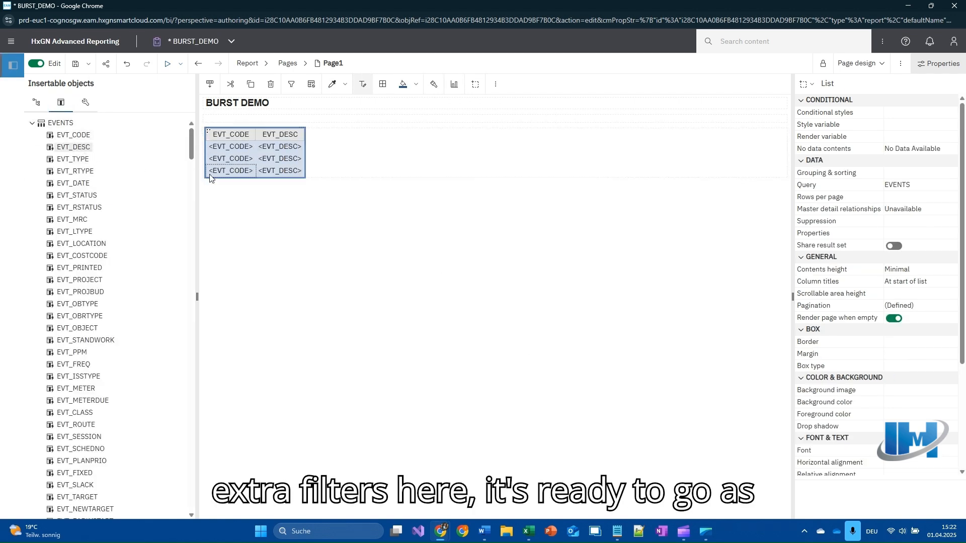
{"action": "left_click_drag", "start_coordinate": [86, 221], "coordinate": [303, 158]}
{"action": "left_click_drag", "start_coordinate": [77, 195], "coordinate": [393, 163]}
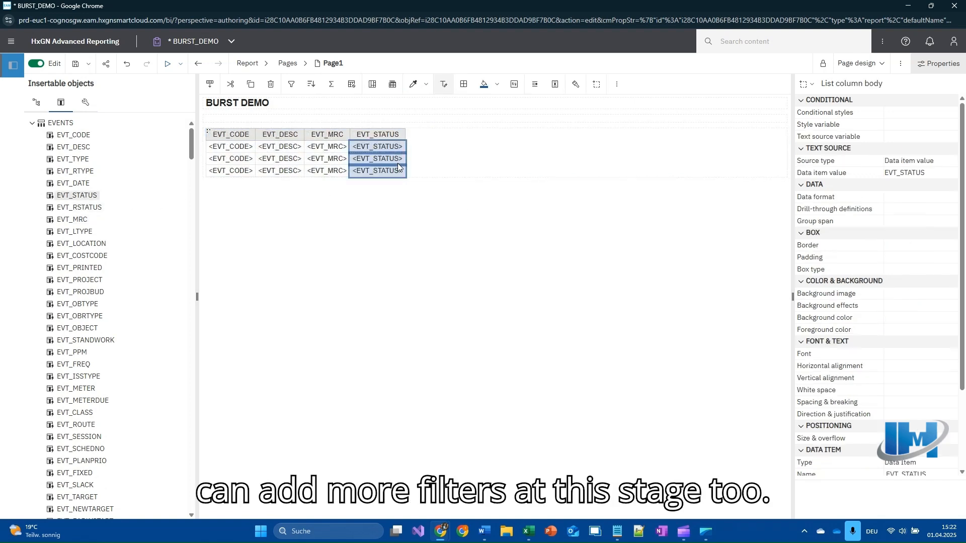
Change the EVT_STATUS column's expression to REPGETDESC('EN';'UCODE';[SQL1].[EVT_STATUS];'EVST';null) for status descriptions.
{"action": "double_click", "coordinate": [393, 163]}
{"action": "type", "text": "R"}
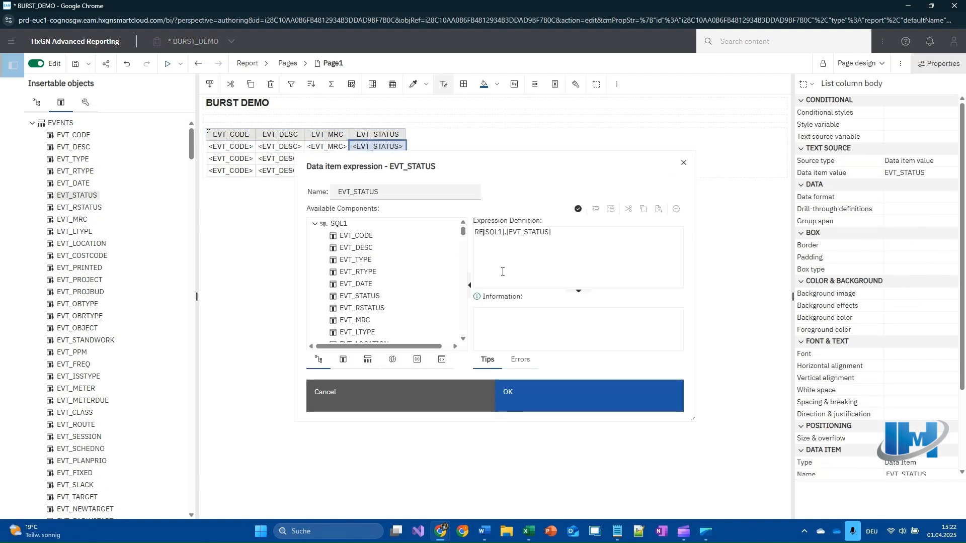
{"action": "type", "text": "EPGETDESC("}
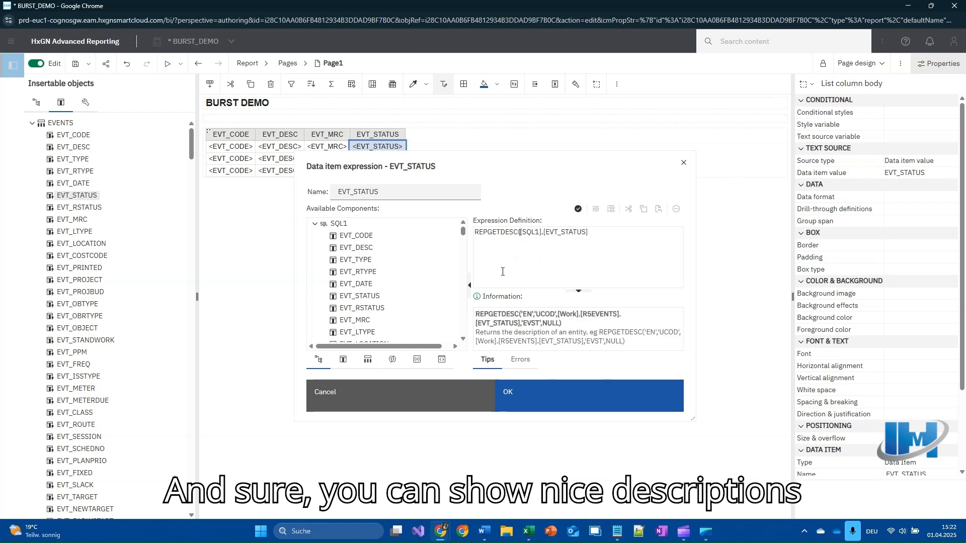
{"action": "type", "text": "'EN',"}
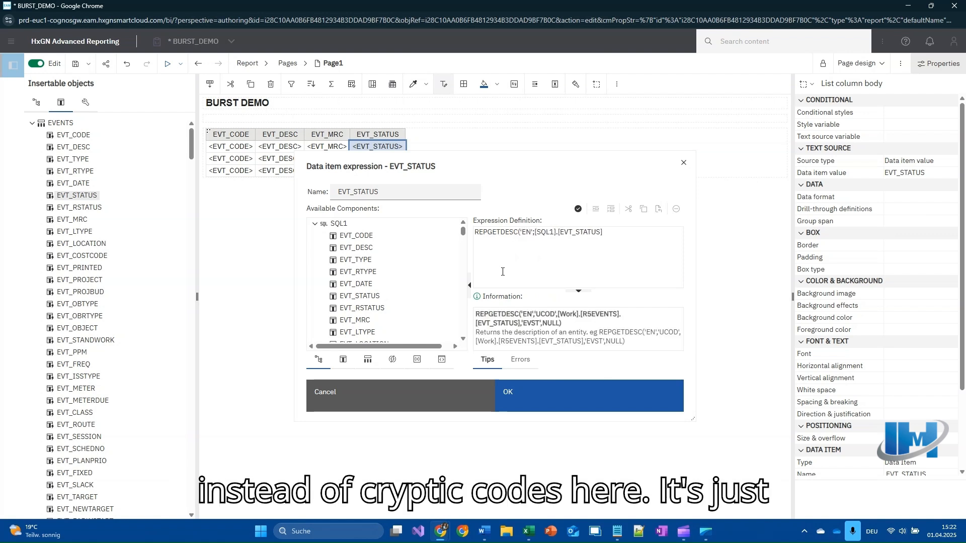
{"action": "type", "text": "'UCODE"}
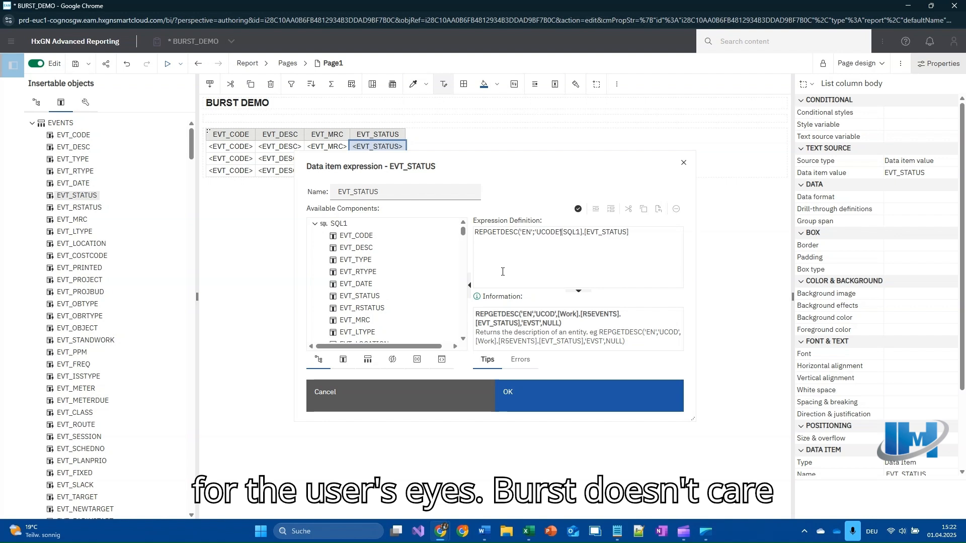
{"action": "type", "text": "'EVST"}
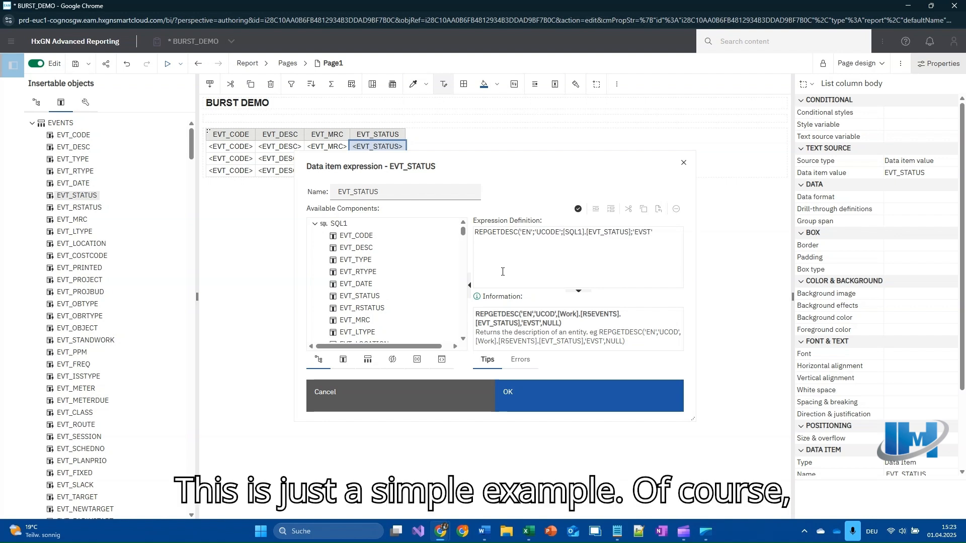
{"action": "type", "text": "';null"}
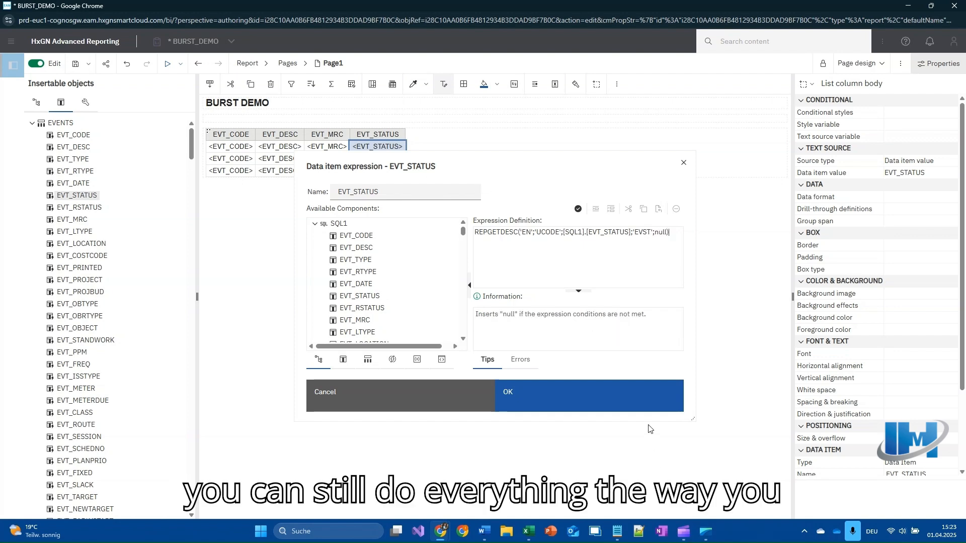
{"action": "left_click", "coordinate": [652, 397]}
Save the report and run it to preview the work order list.
{"action": "key", "text": "ctrl+s"}
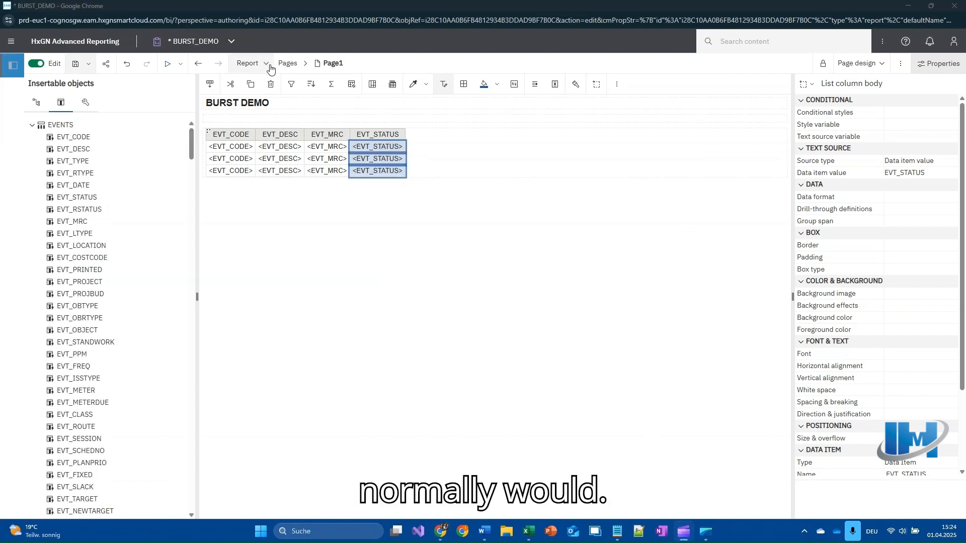
{"action": "left_click", "coordinate": [168, 64]}
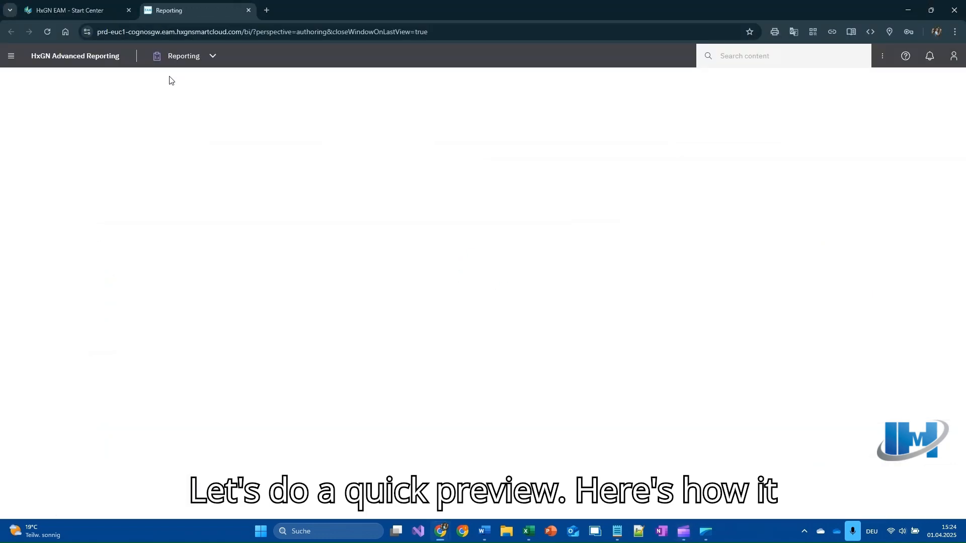
{"action": "left_click", "coordinate": [251, 11]}
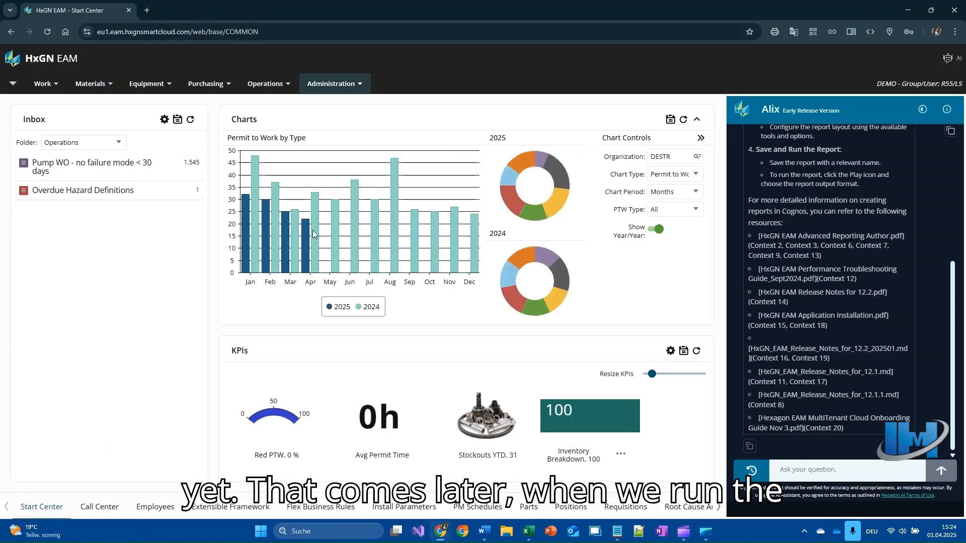
Return to the BURST_DEMO report, section the list by EVT_MRC and save the report.
{"action": "left_click", "coordinate": [533, 403]}
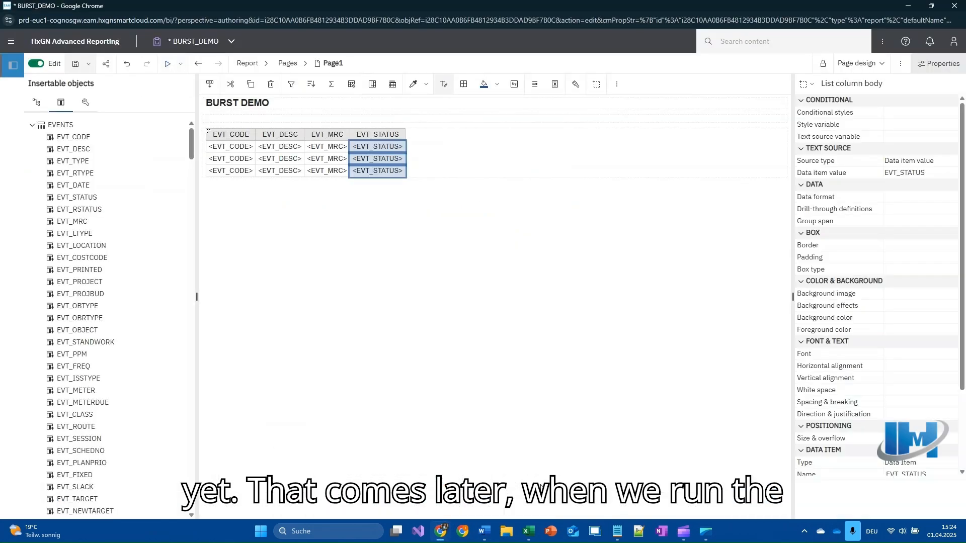
{"action": "left_click", "coordinate": [316, 167]}
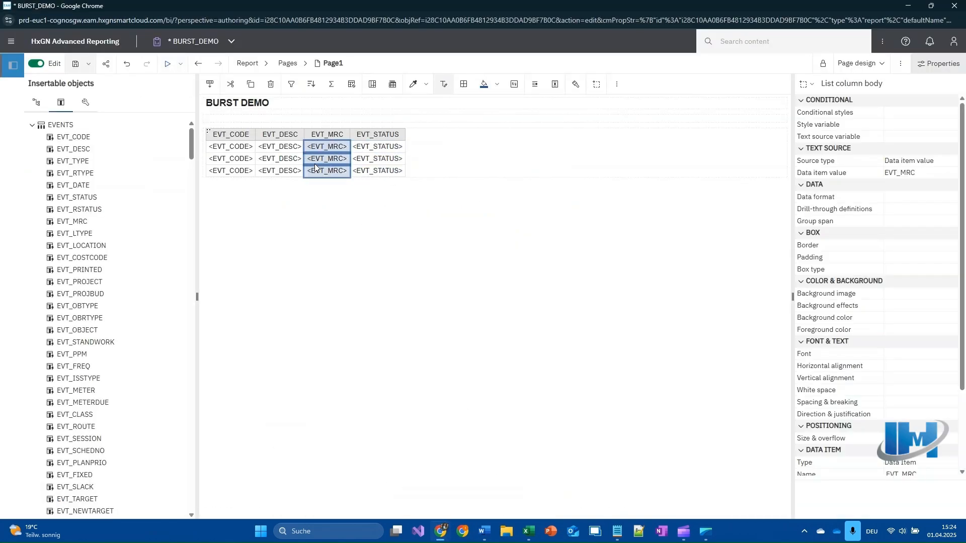
{"action": "left_click", "coordinate": [392, 84]}
{"action": "left_click", "coordinate": [460, 105]}
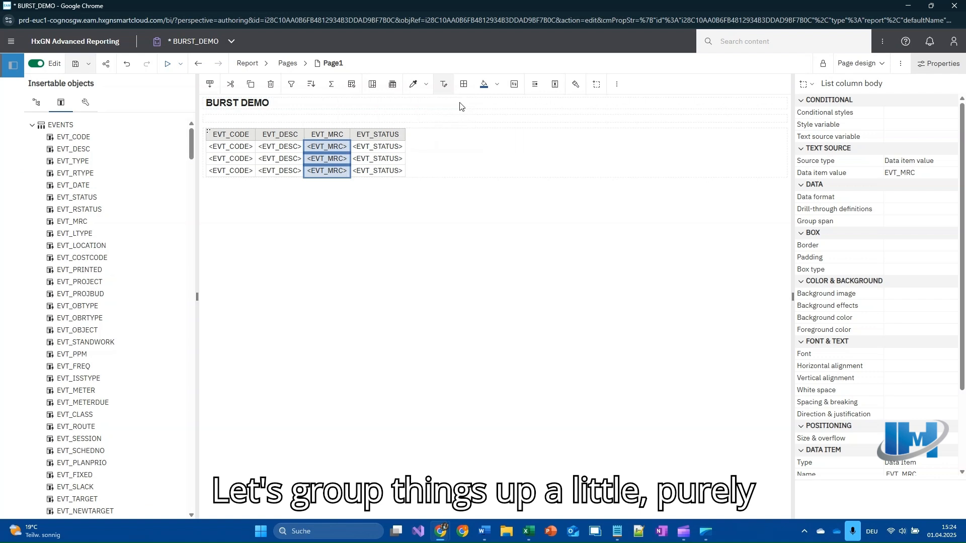
{"action": "left_click", "coordinate": [76, 66]}
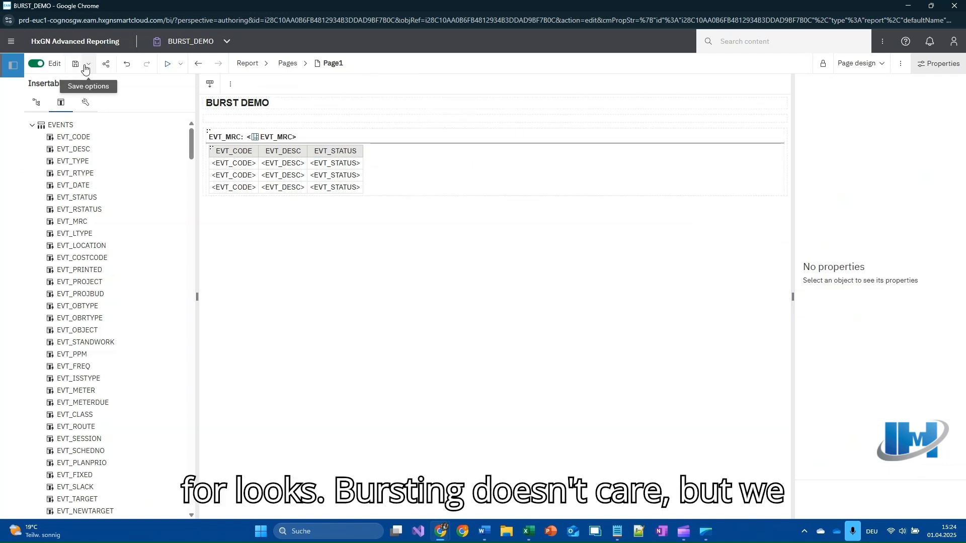
Create a new job and add the BURST_DEMO report from the team folder ending in _DEM as its step.
{"action": "left_click", "coordinate": [16, 43]}
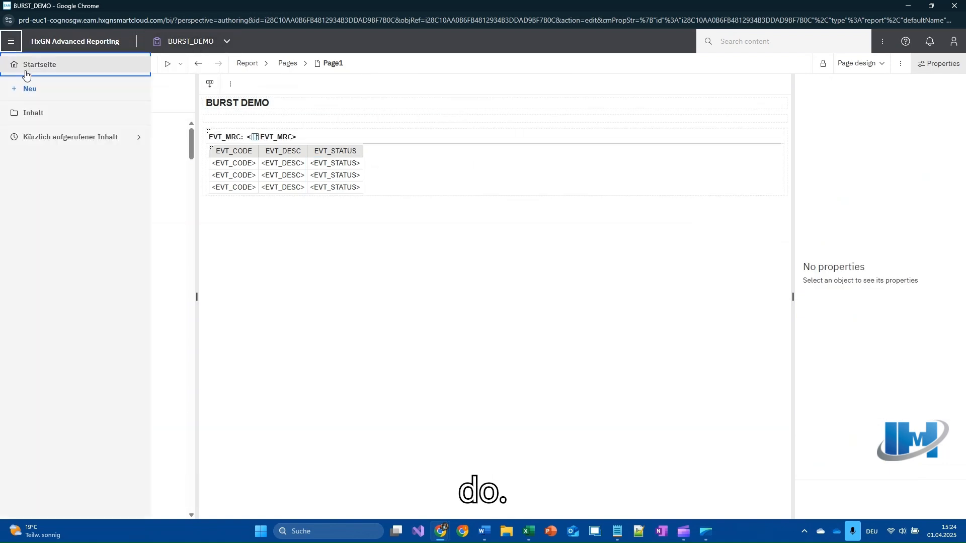
{"action": "left_click", "coordinate": [121, 91]}
{"action": "left_click", "coordinate": [182, 141]}
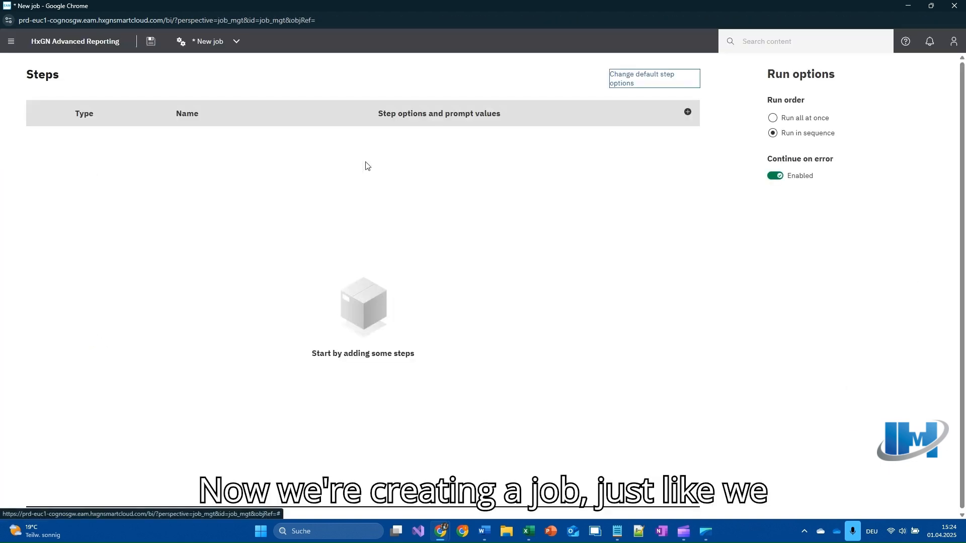
{"action": "left_click", "coordinate": [687, 112]}
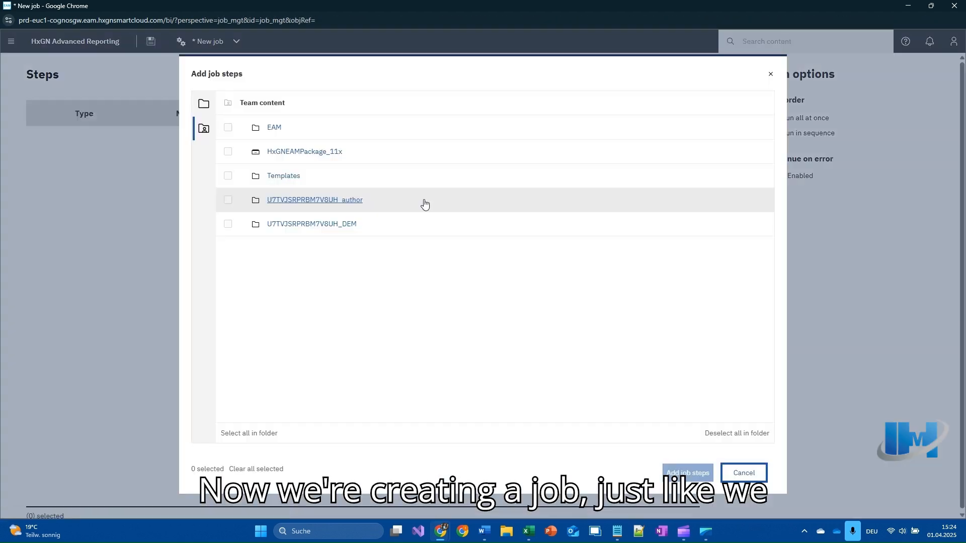
{"action": "left_click", "coordinate": [341, 223]}
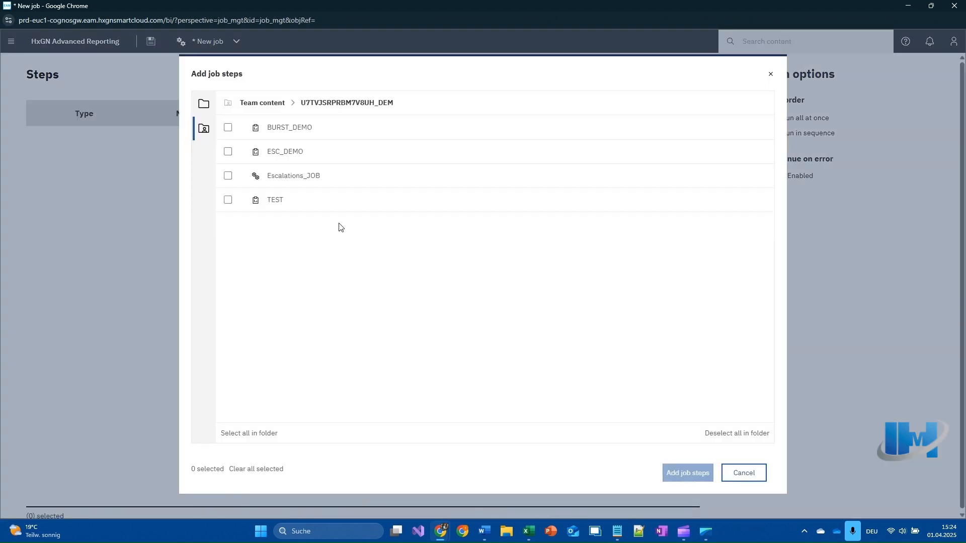
{"action": "left_click", "coordinate": [228, 127]}
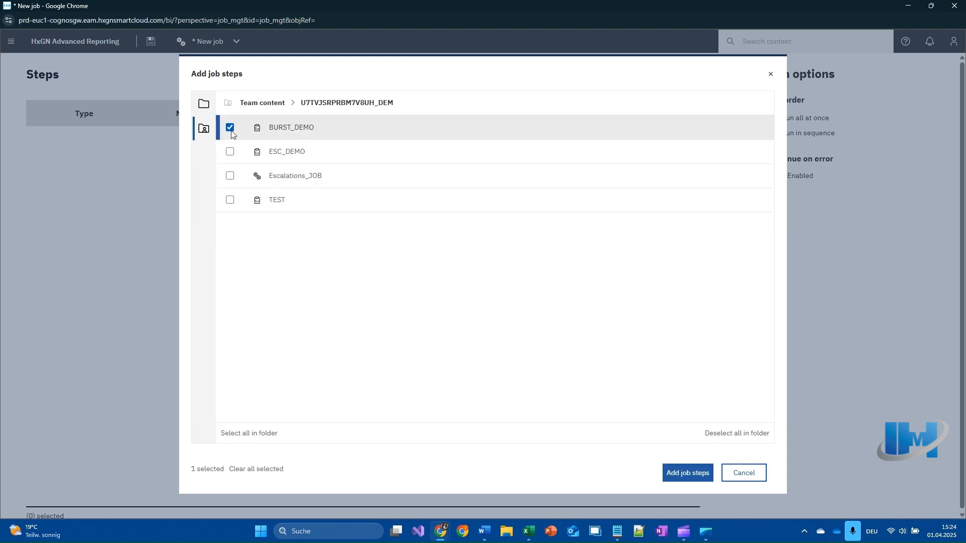
{"action": "left_click", "coordinate": [683, 473]}
Set the BURST_DEMO job step's output format to PDF only, deselecting HTML.
{"action": "left_click", "coordinate": [670, 140]}
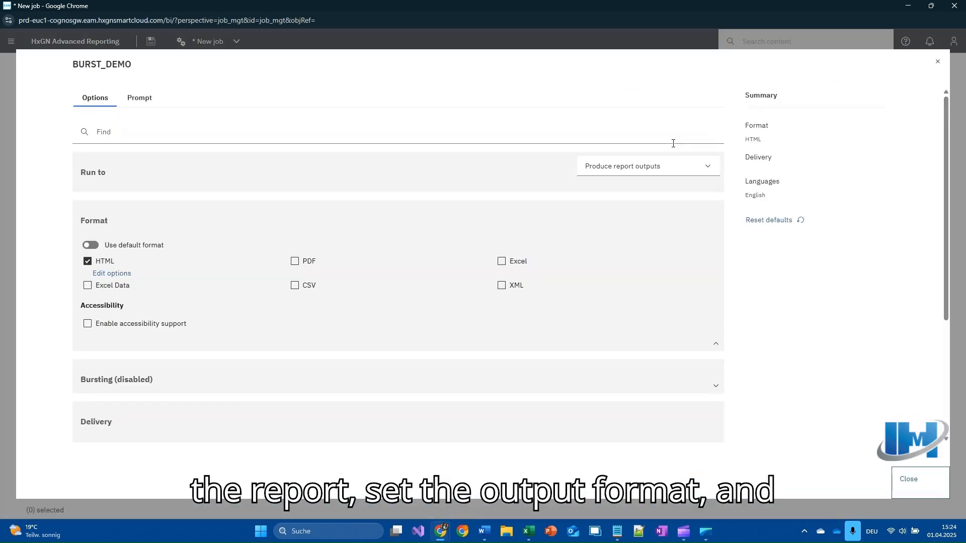
{"action": "left_click", "coordinate": [294, 261]}
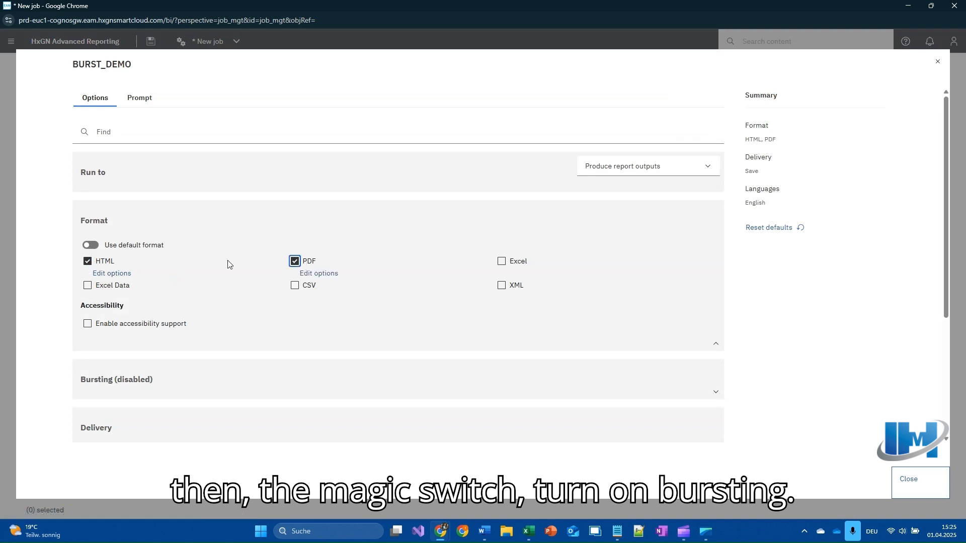
{"action": "left_click", "coordinate": [111, 266]}
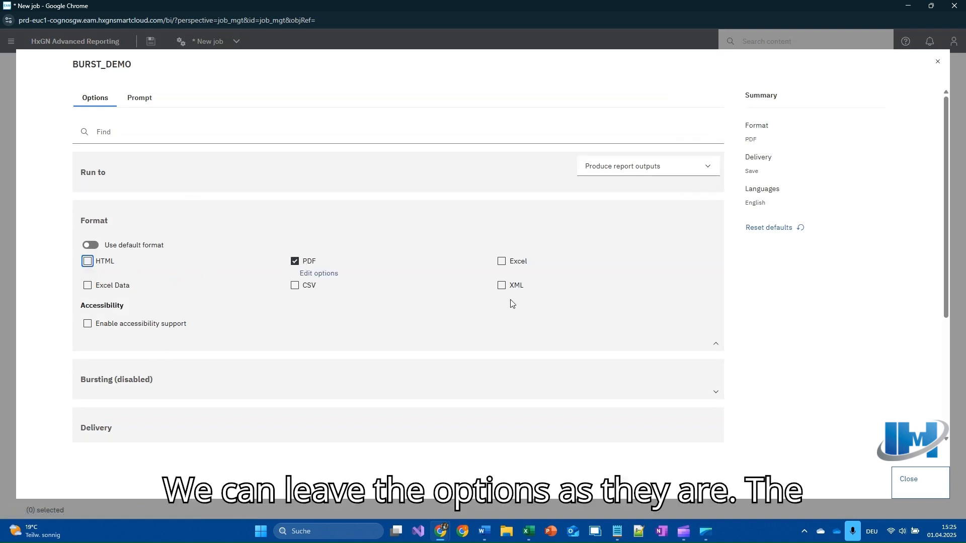
Enable bursting for the BURST_DEMO job step and set its maximum key limit to 999.
{"action": "scroll", "coordinate": [154, 385], "scroll_direction": "down", "scroll_amount": 1}
{"action": "left_click", "coordinate": [454, 342]}
{"action": "scroll", "coordinate": [729, 190], "scroll_direction": "down", "scroll_amount": 3}
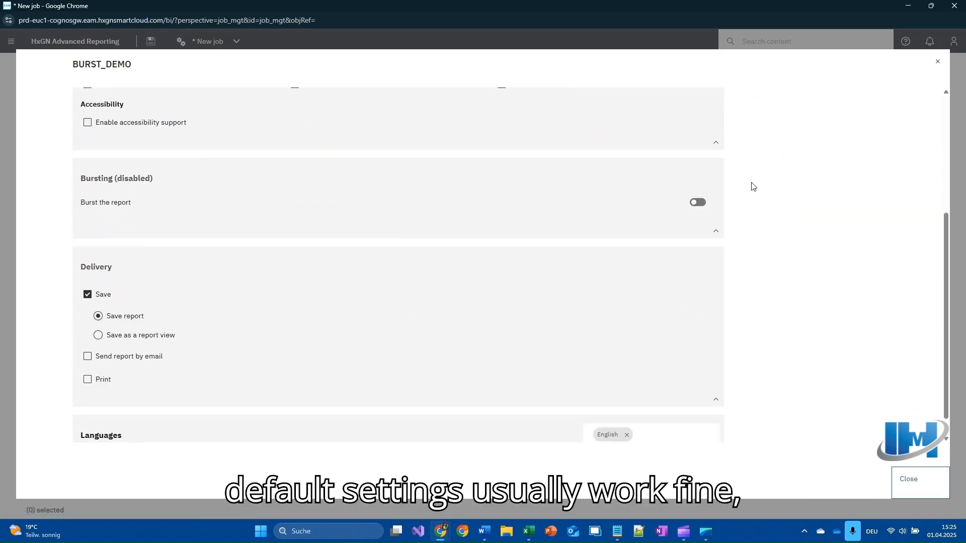
{"action": "left_click", "coordinate": [698, 203]}
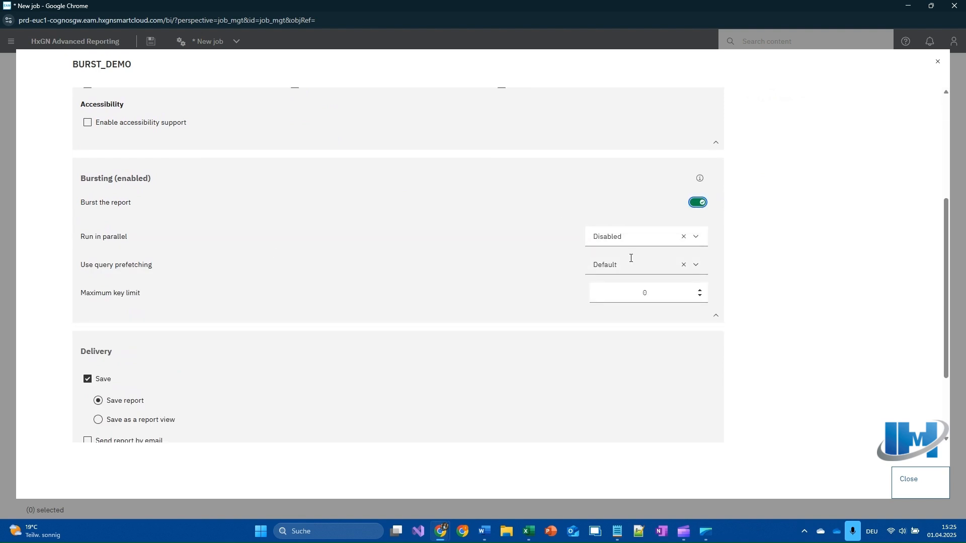
{"action": "left_click", "coordinate": [649, 296]}
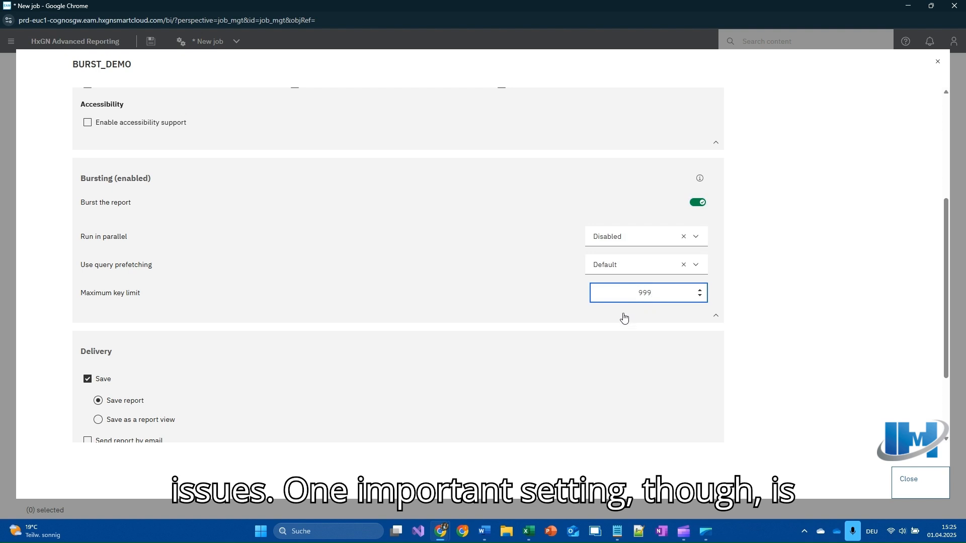
Enable e-mail delivery for the job step with the report output attached and the message "DEMO for BURST for", and close the step options.
{"action": "scroll", "coordinate": [151, 398], "scroll_direction": "down", "scroll_amount": 2}
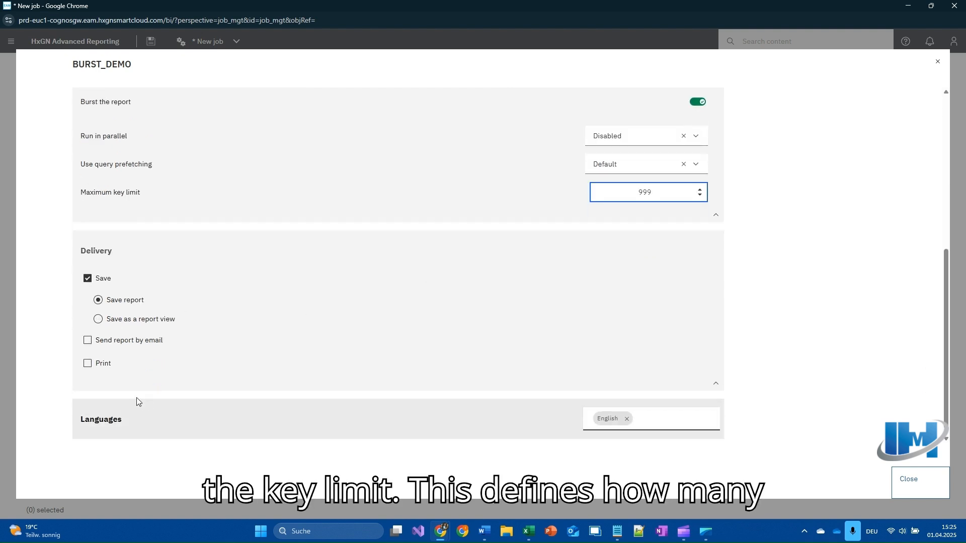
{"action": "left_click", "coordinate": [107, 344]}
{"action": "left_click", "coordinate": [688, 342]}
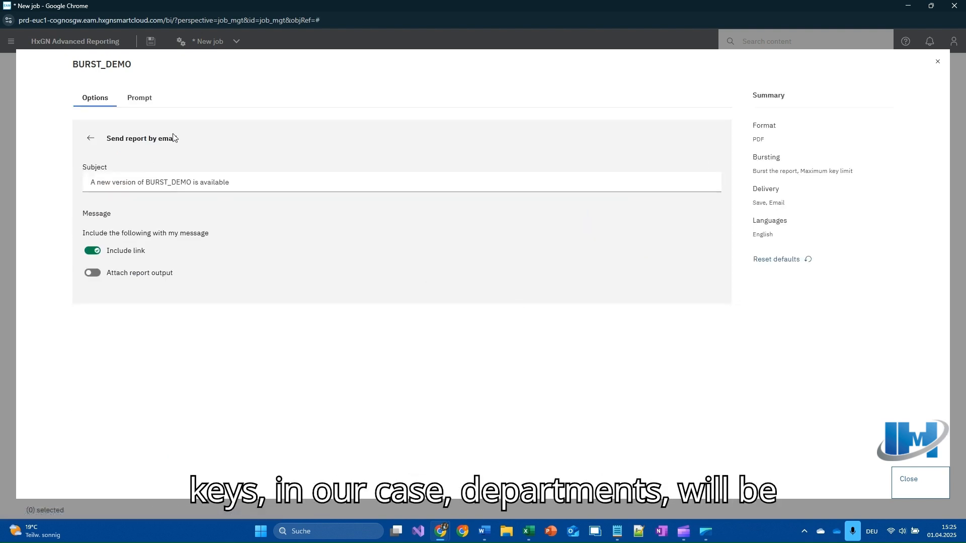
{"action": "left_click", "coordinate": [93, 404]}
{"action": "left_click", "coordinate": [218, 257]}
{"action": "type", "text": "DEMO for BURST "}
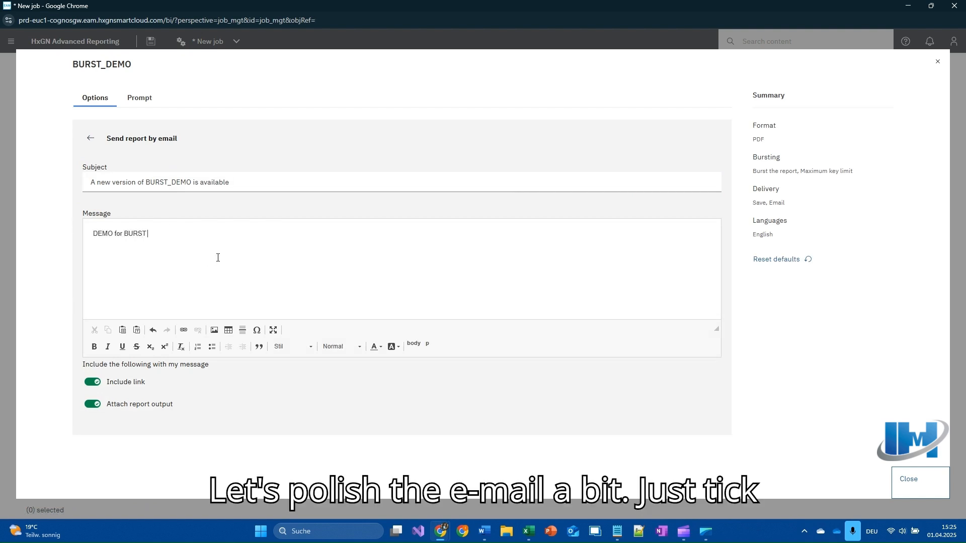
{"action": "type", "text": "for"}
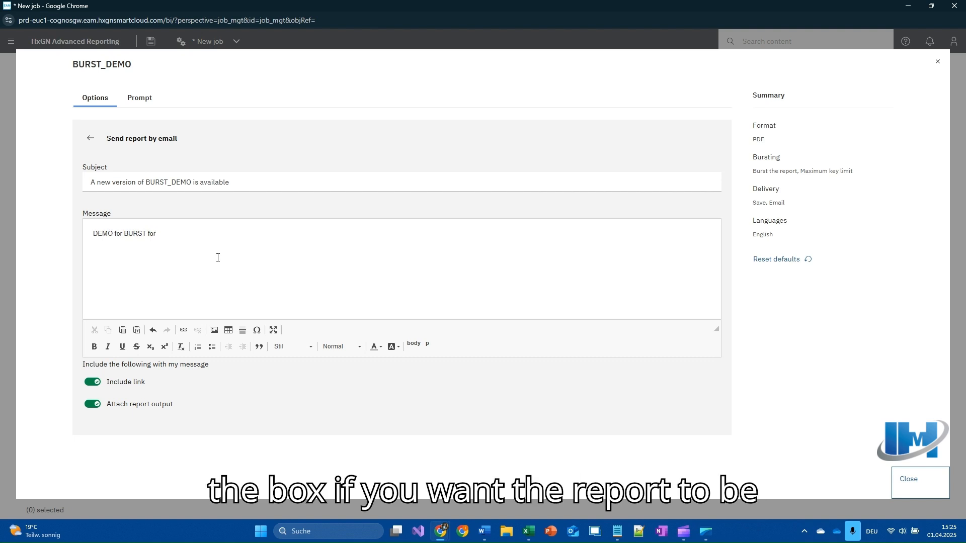
{"action": "left_click", "coordinate": [90, 139]}
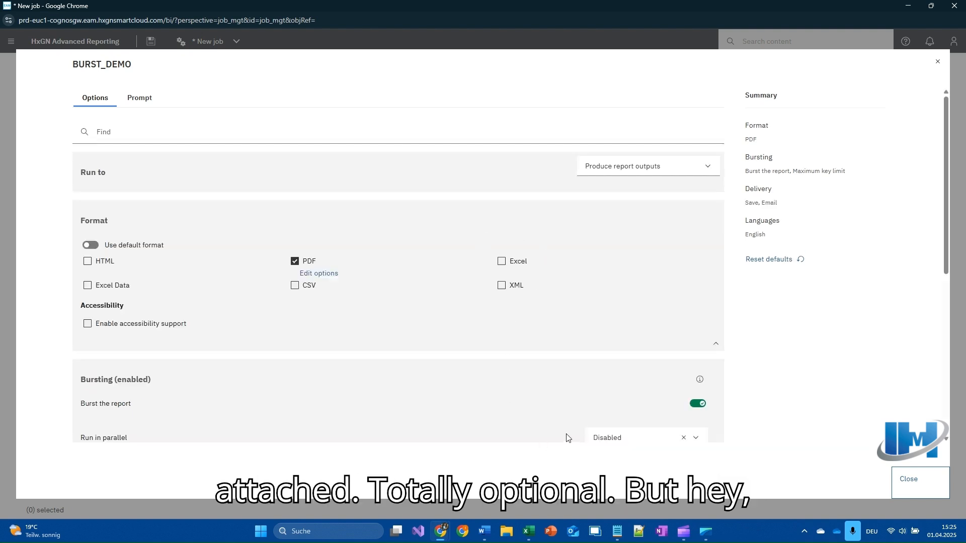
{"action": "left_click", "coordinate": [921, 488]}
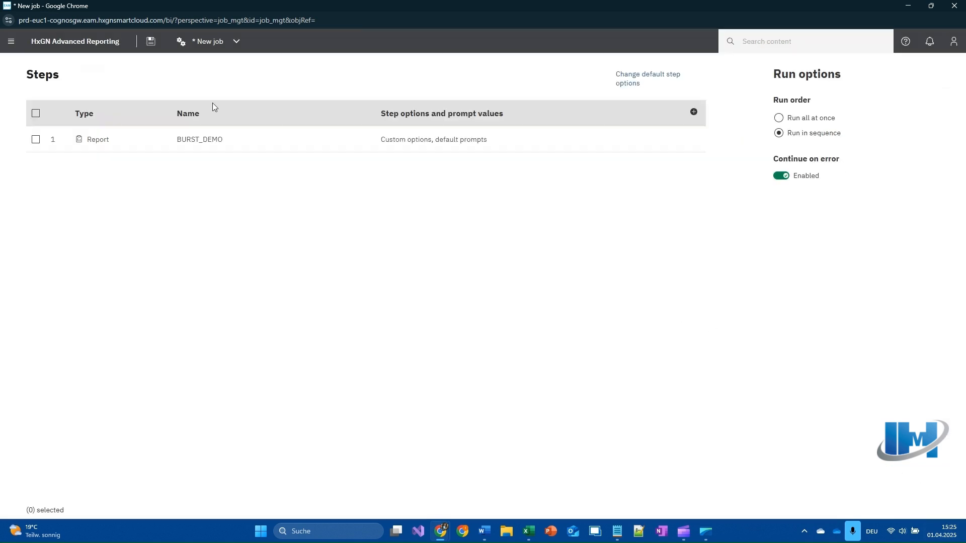
Save the job as BURST_JOB in the team folder ending in _DEM.
{"action": "left_click", "coordinate": [152, 42]}
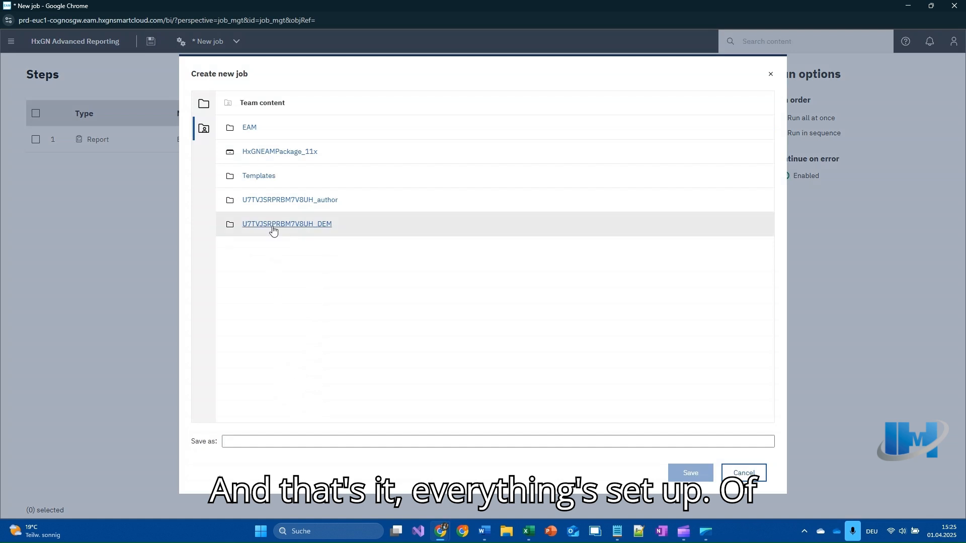
{"action": "left_click", "coordinate": [273, 224]}
{"action": "left_click", "coordinate": [282, 441]}
{"action": "type", "text": "BURS"}
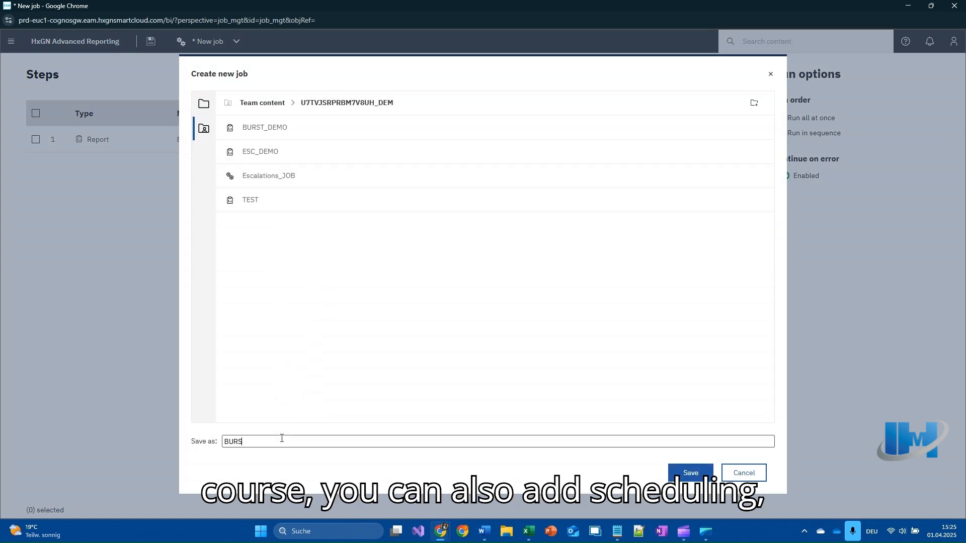
{"action": "type", "text": "T_JOB"}
{"action": "left_click", "coordinate": [690, 473]}
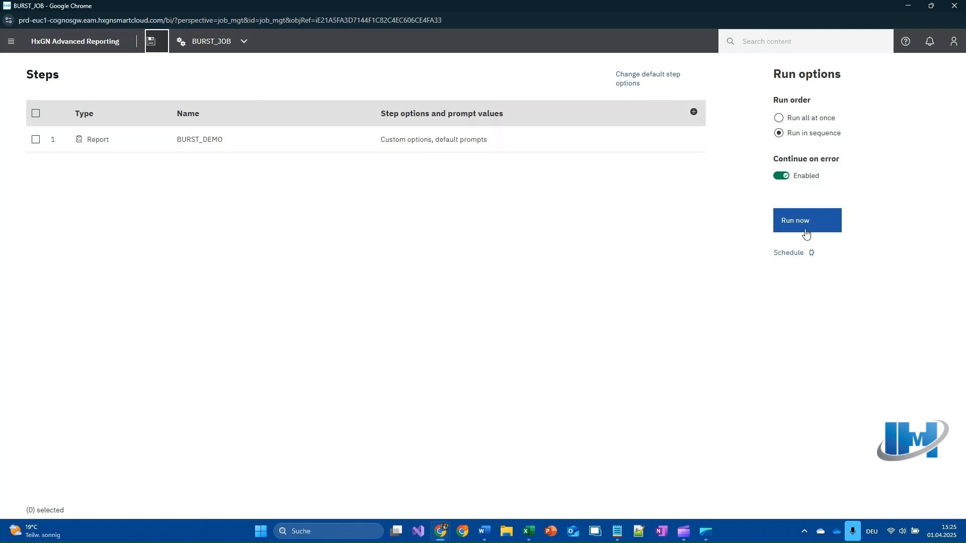
Run BURST_JOB immediately and open the BURST_DEMO.pdf attachment from the delivered e-mail in Outlook.
{"action": "left_click", "coordinate": [825, 225]}
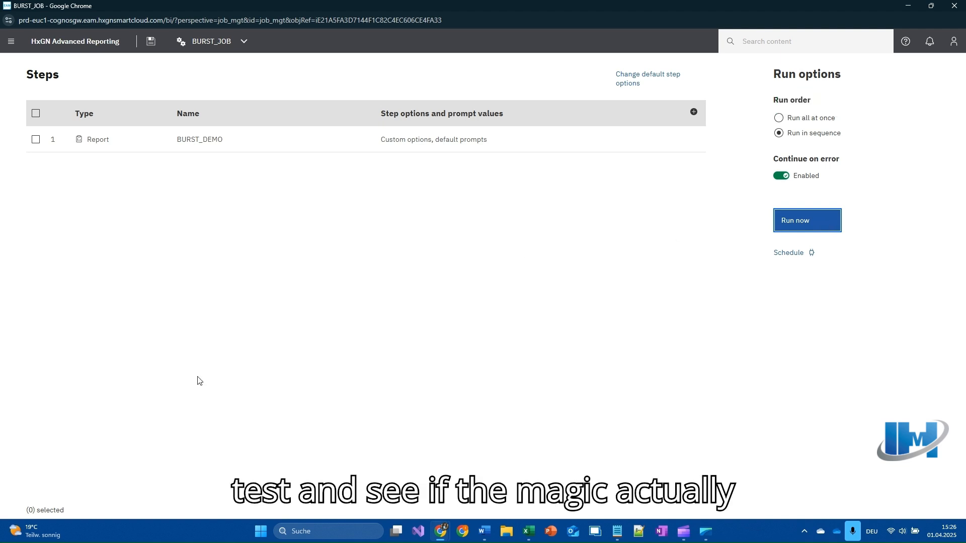
{"action": "key", "text": "alt+Tab"}
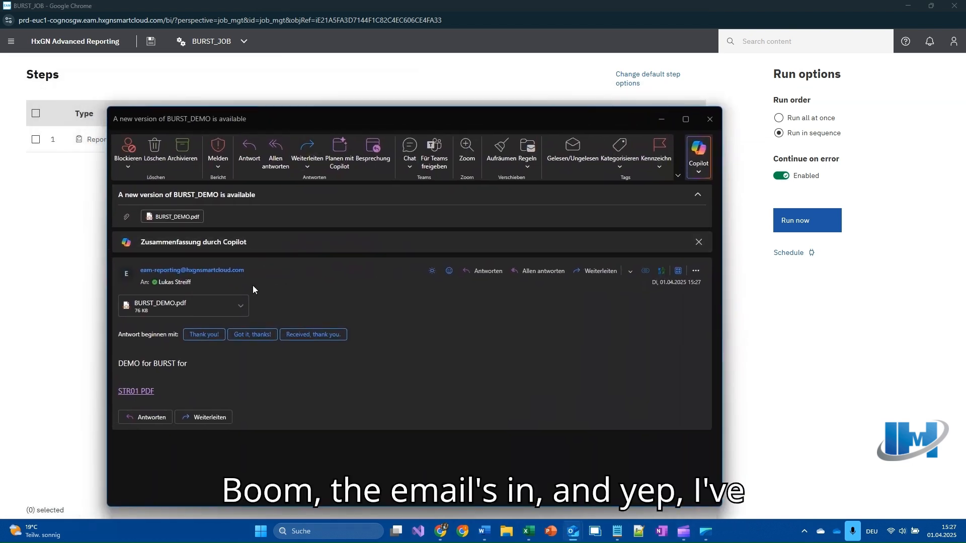
{"action": "left_click", "coordinate": [166, 309]}
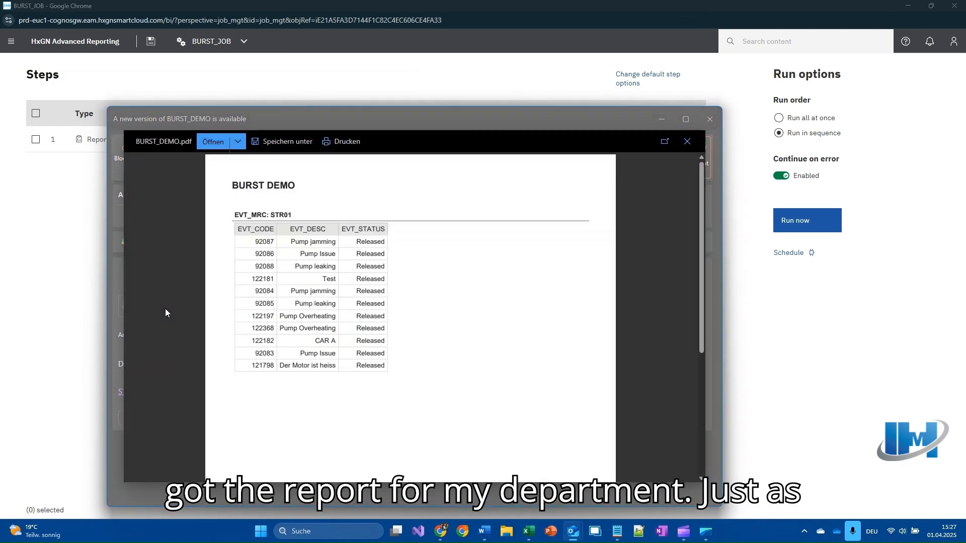